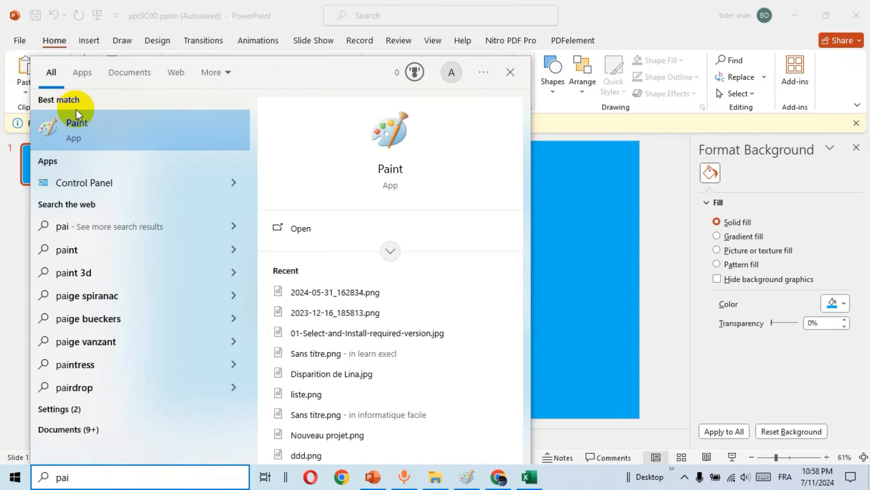
Open Paint and paste the copied blue login-form picture into a new image
click(75, 132)
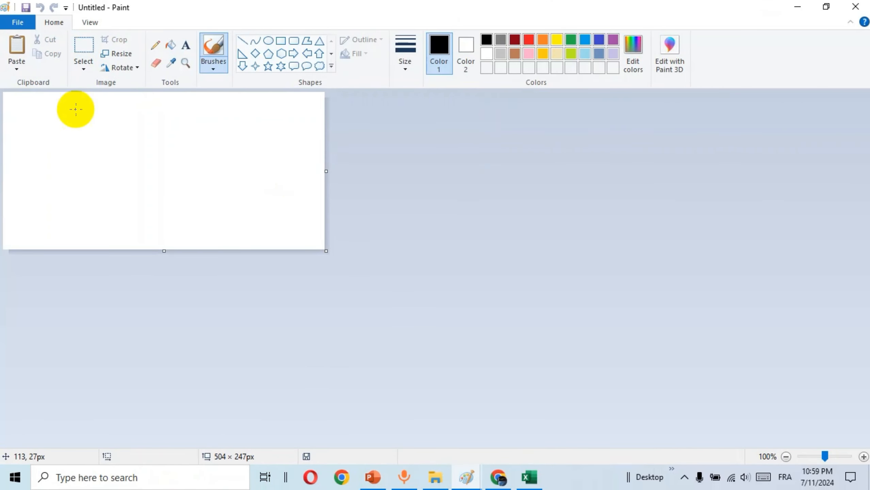
click(13, 65)
click(17, 54)
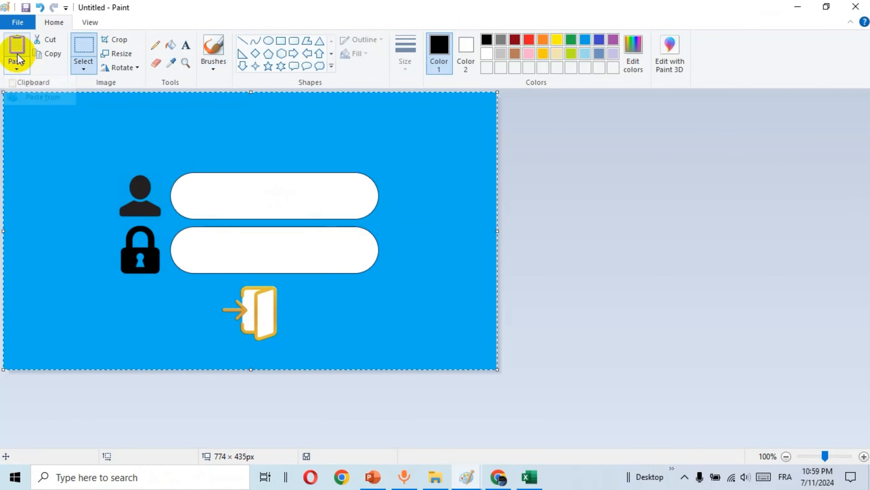
Save the picture as the JPEG file yes.jpg and minimize Paint
click(18, 23)
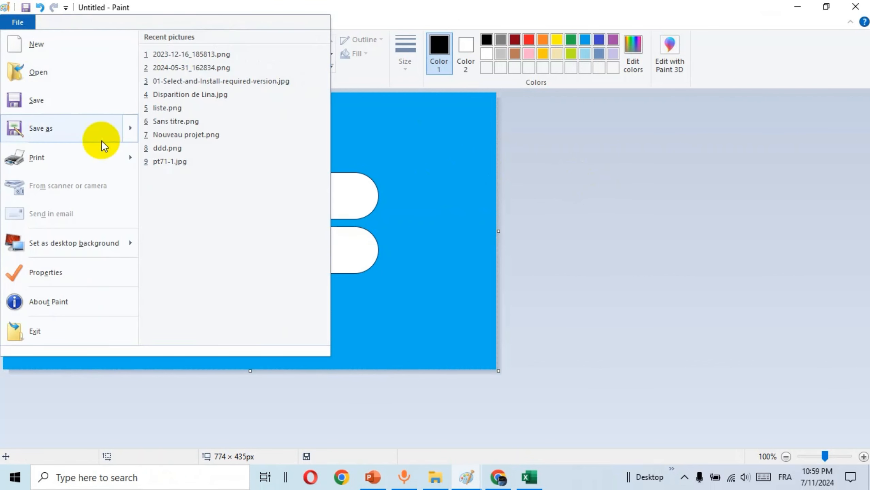
mouse_move(110, 132)
click(205, 101)
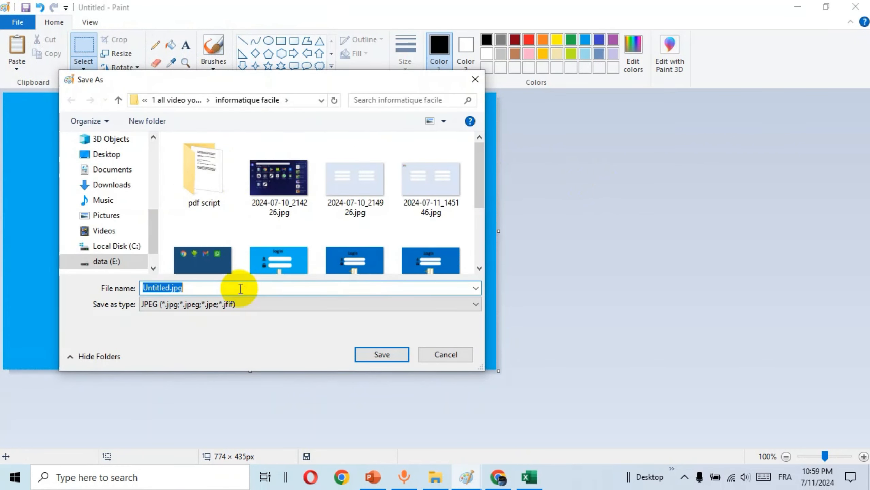
text(yes)
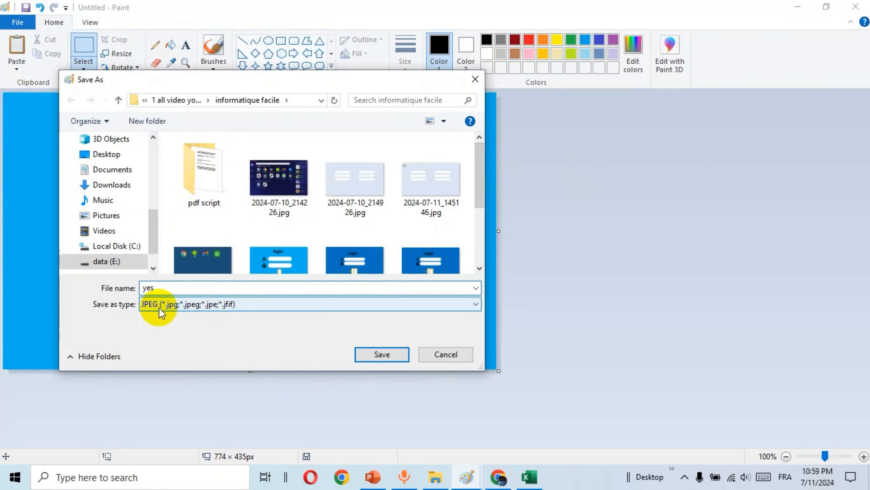
click(378, 357)
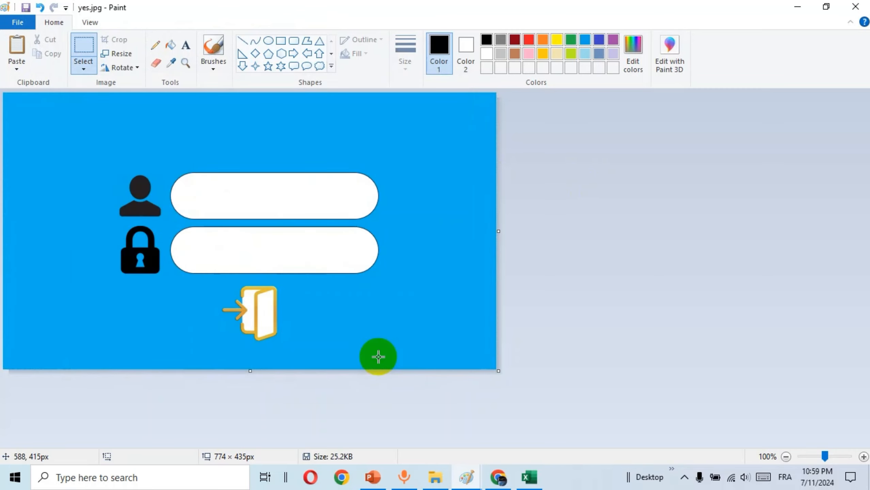
click(795, 7)
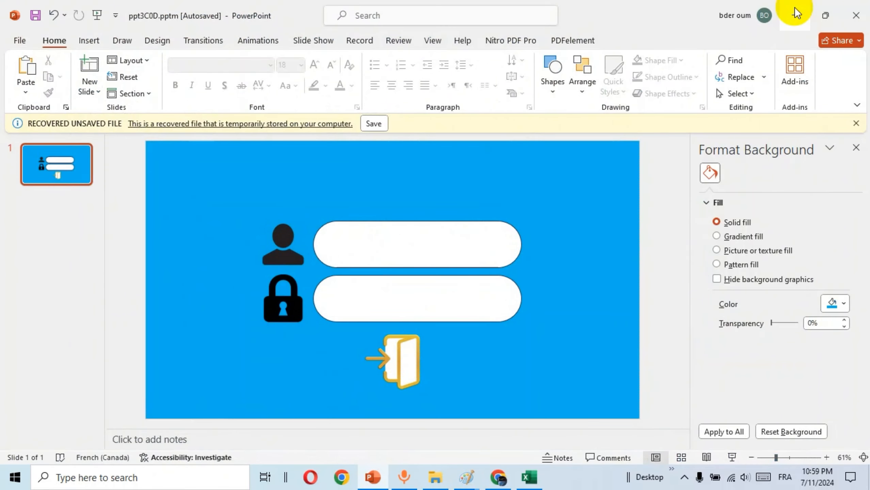
Open the Visual Basic editor from Excel's Developer tab and insert a new UserForm
click(795, 15)
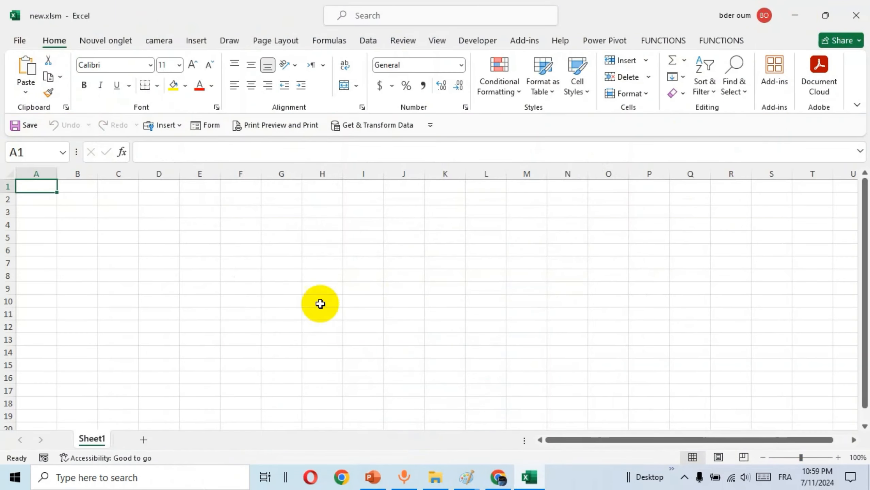
click(318, 302)
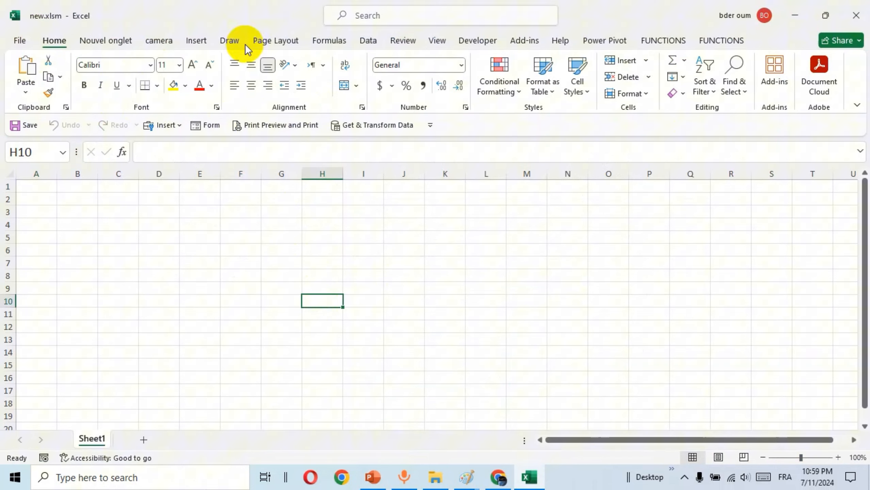
click(466, 43)
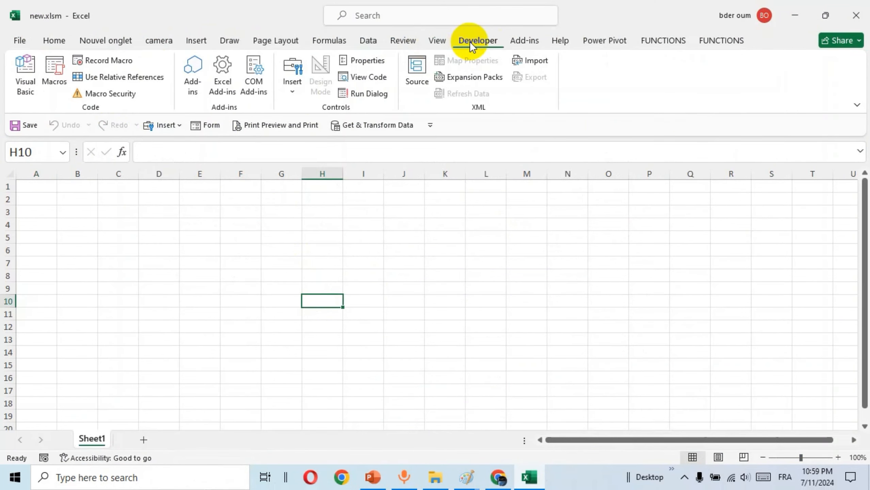
click(35, 82)
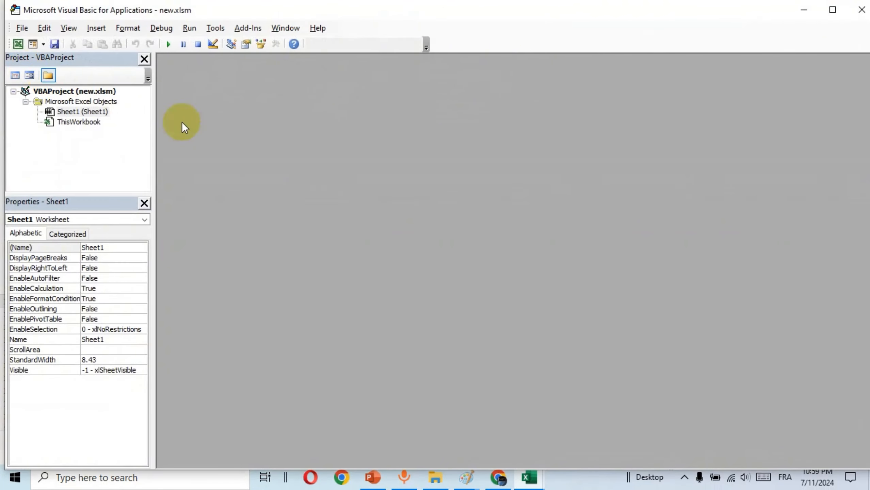
click(98, 29)
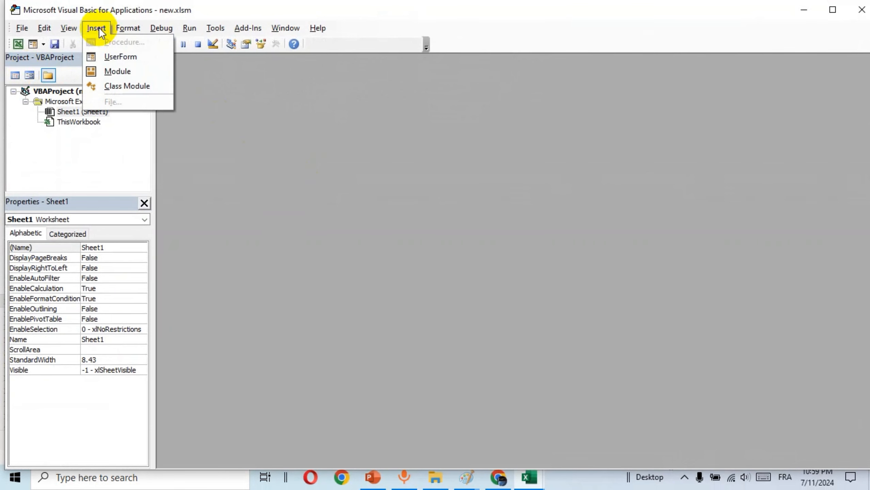
click(120, 56)
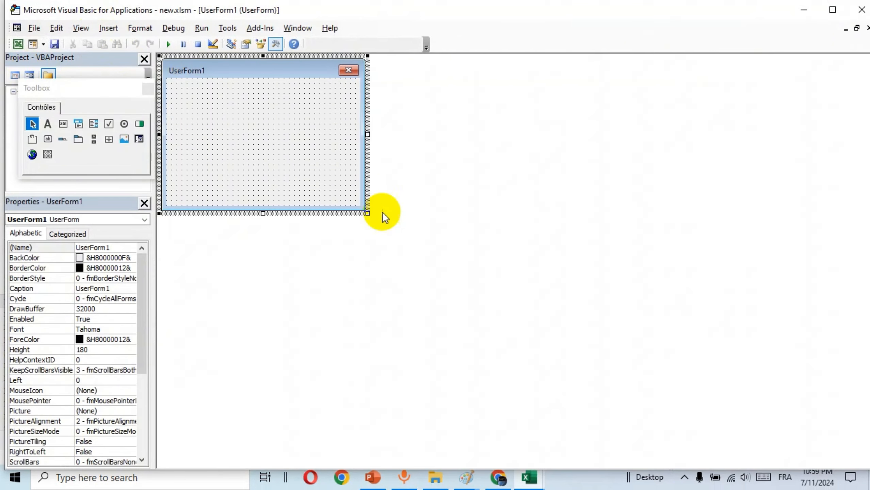
Enlarge UserForm1 to about double size and draw an empty Image control on it
drag(367, 211, 689, 368)
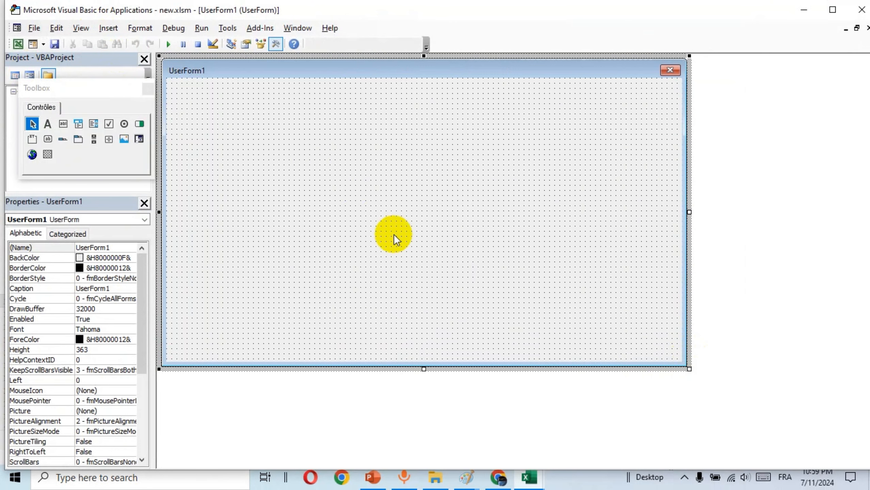
click(124, 139)
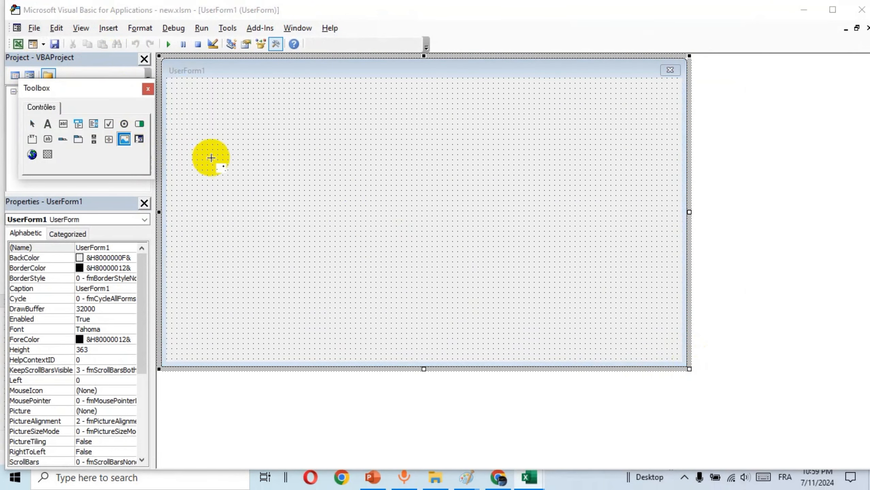
drag(228, 139, 504, 288)
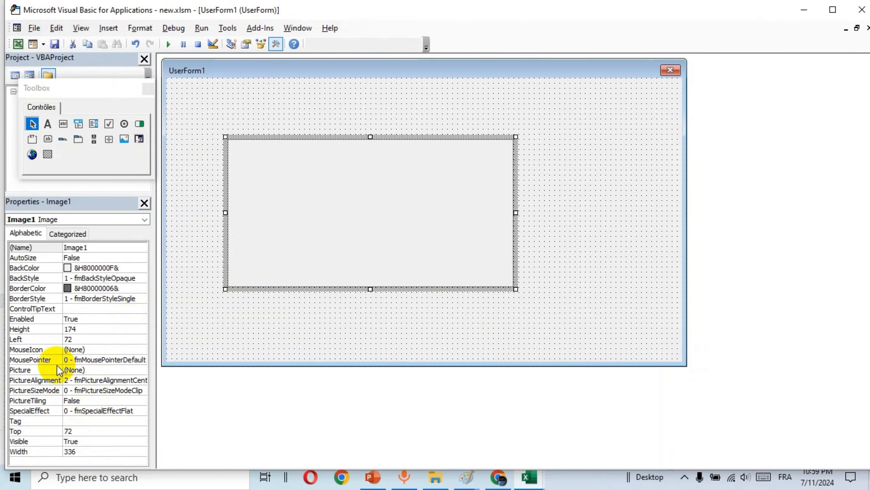
Load yes.jpg into Image1 through its Picture property
click(89, 370)
click(142, 370)
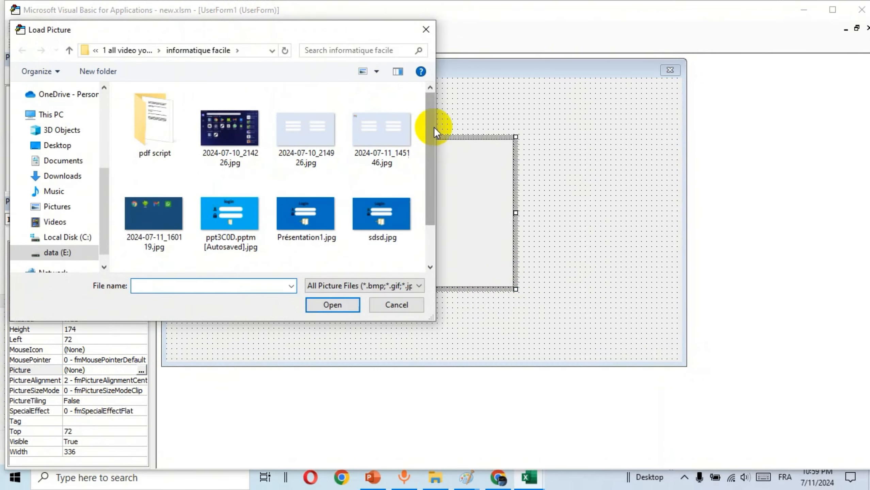
drag(434, 127, 434, 182)
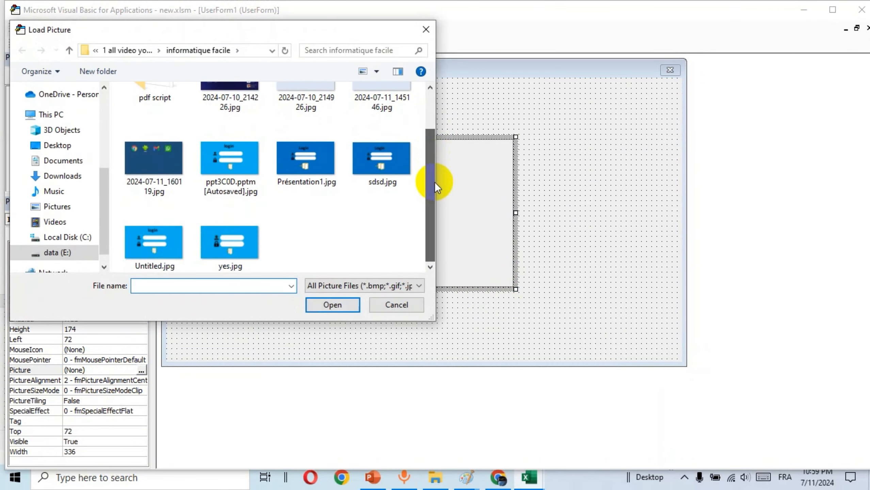
click(224, 246)
click(331, 305)
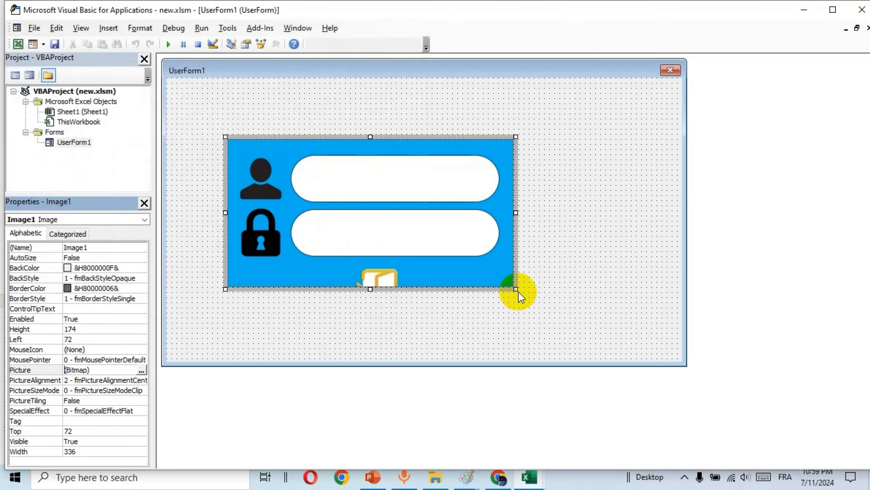
Stretch the image across the form from the top-left corner and shrink the form to fit
drag(516, 289, 727, 421)
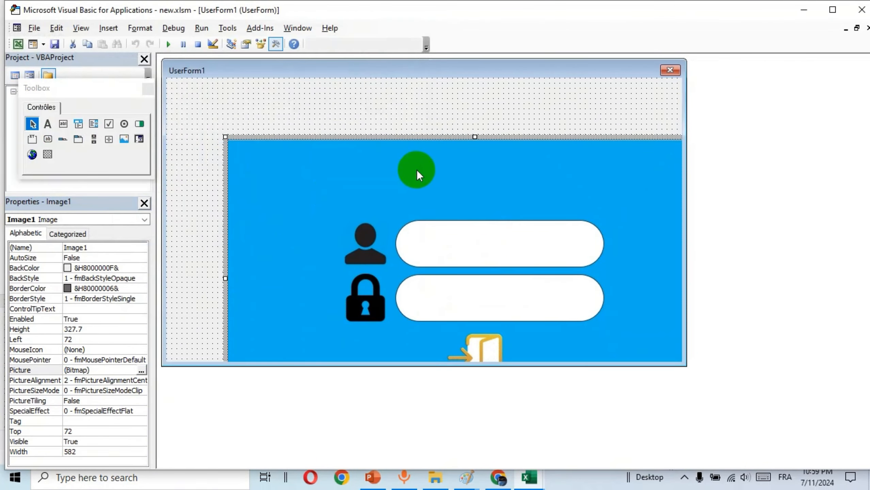
drag(417, 171, 356, 112)
click(679, 303)
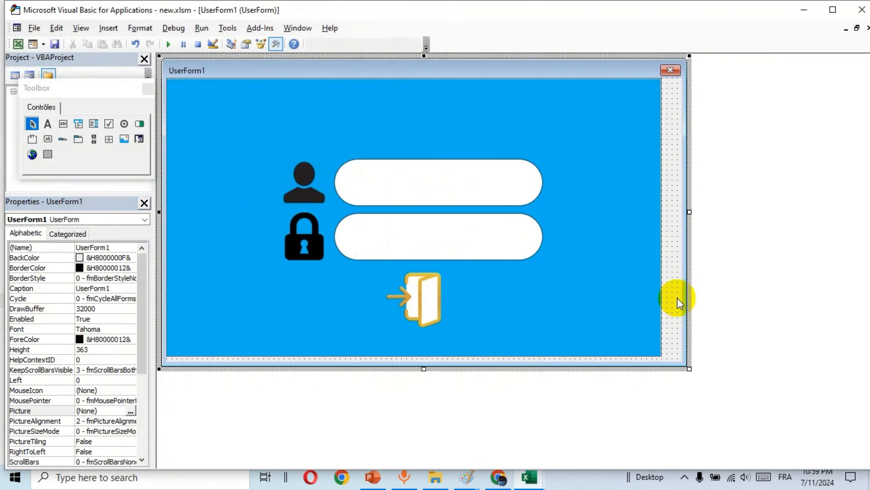
drag(687, 367, 666, 360)
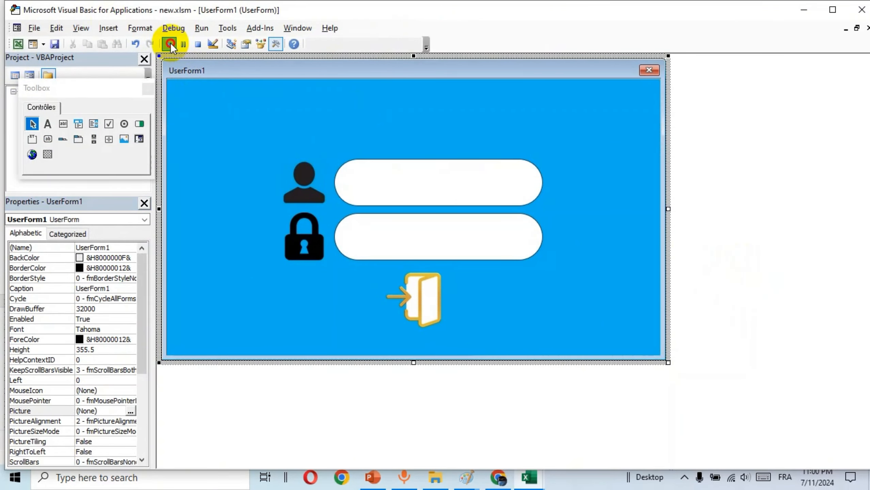
click(170, 44)
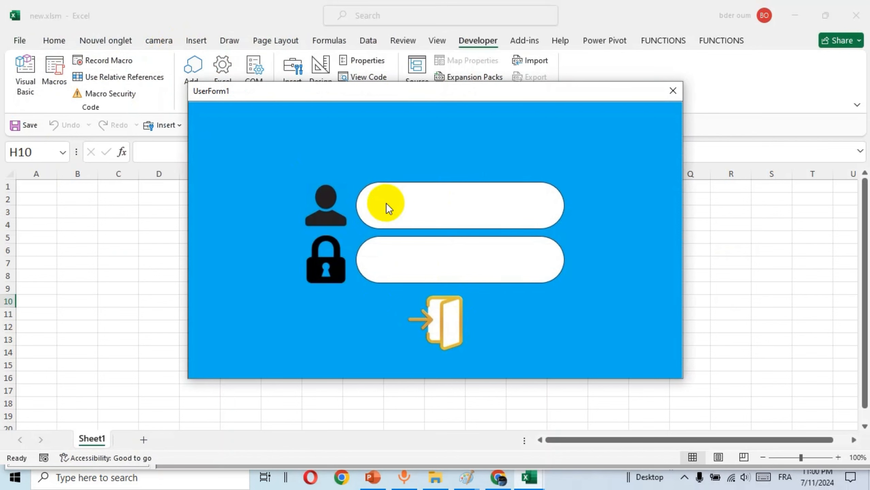
drag(474, 89, 429, 74)
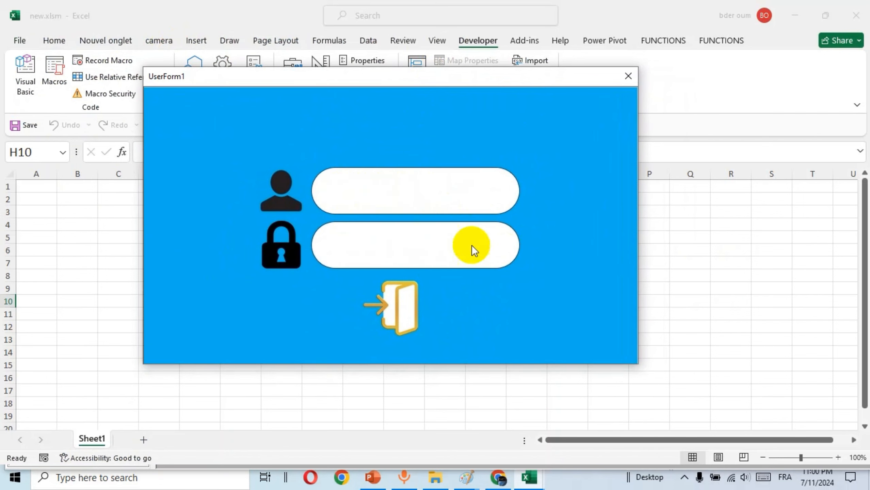
click(626, 74)
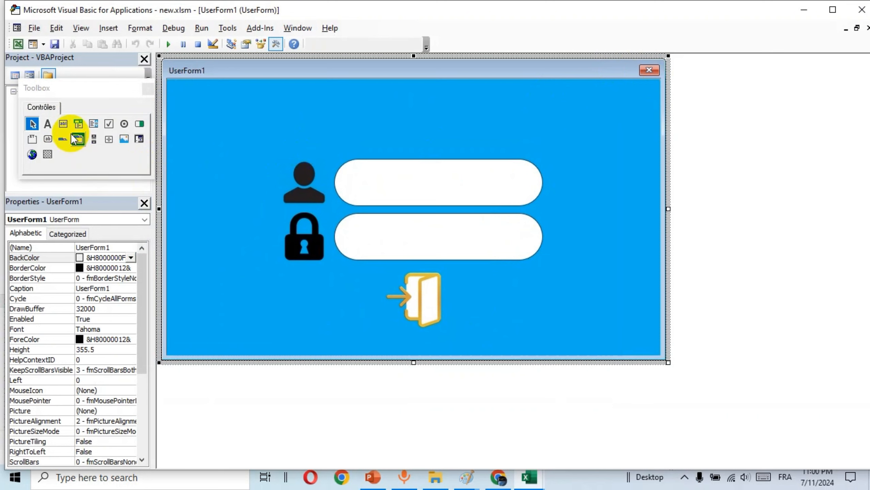
Draw TextBox1 inside the username field of the login picture
click(63, 124)
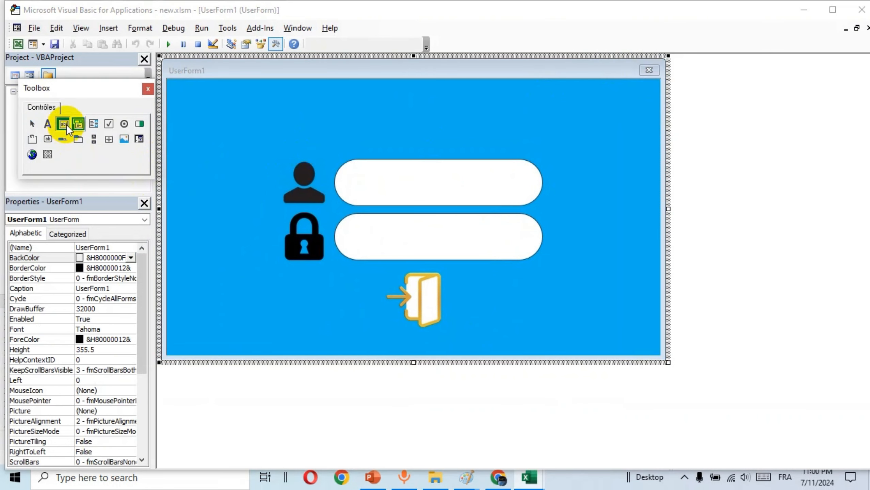
drag(355, 163, 522, 200)
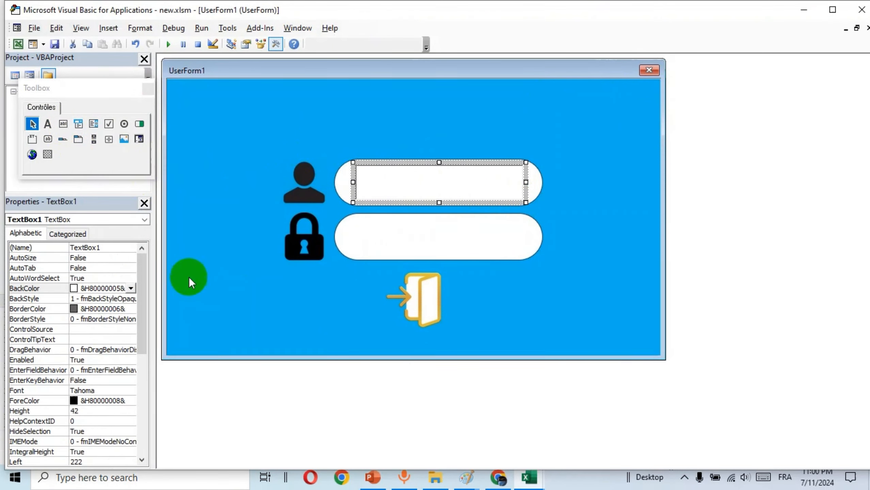
drag(139, 276, 139, 403)
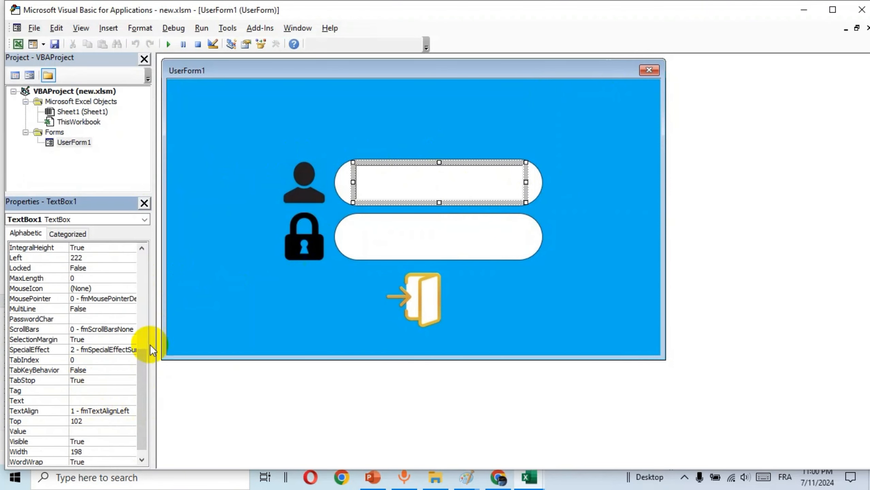
drag(147, 376, 145, 389)
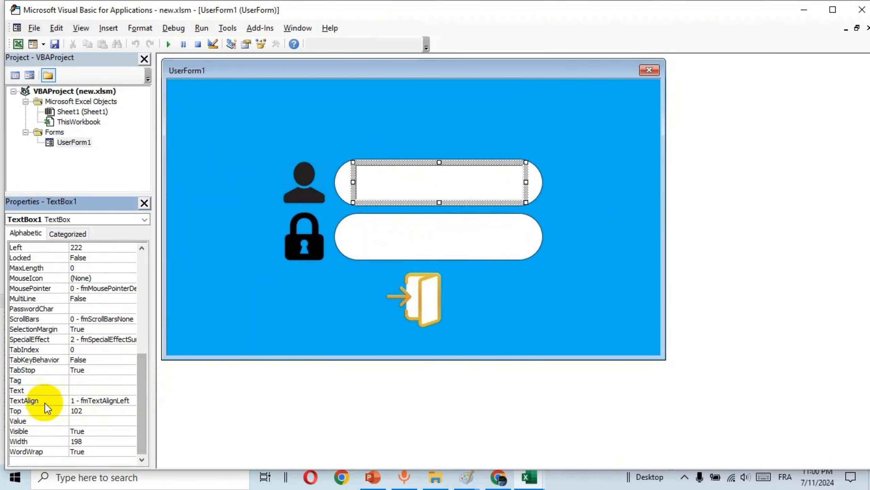
Give TextBox1 a 0-Flat special effect and a Tahoma Bold 16-point font
click(107, 339)
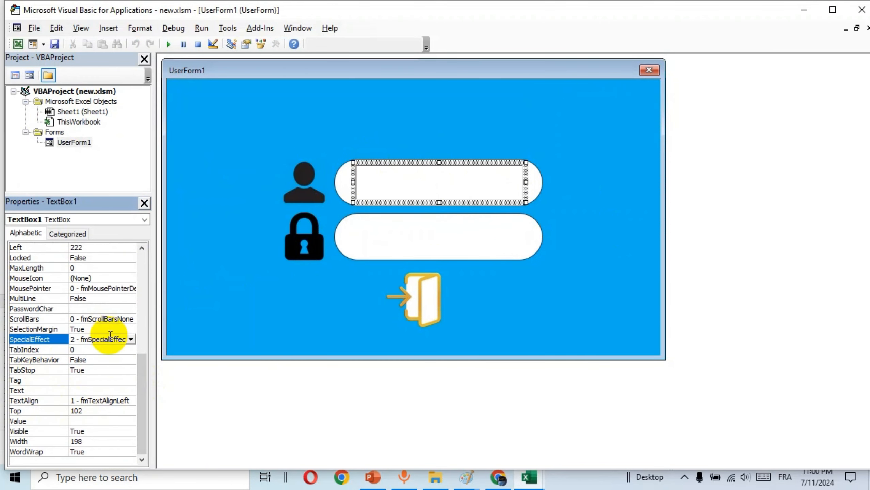
click(130, 339)
click(108, 350)
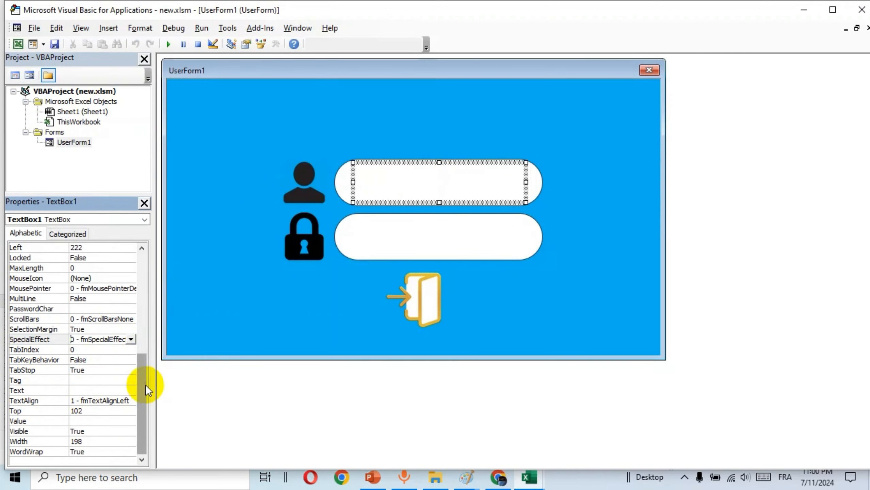
drag(146, 384, 147, 297)
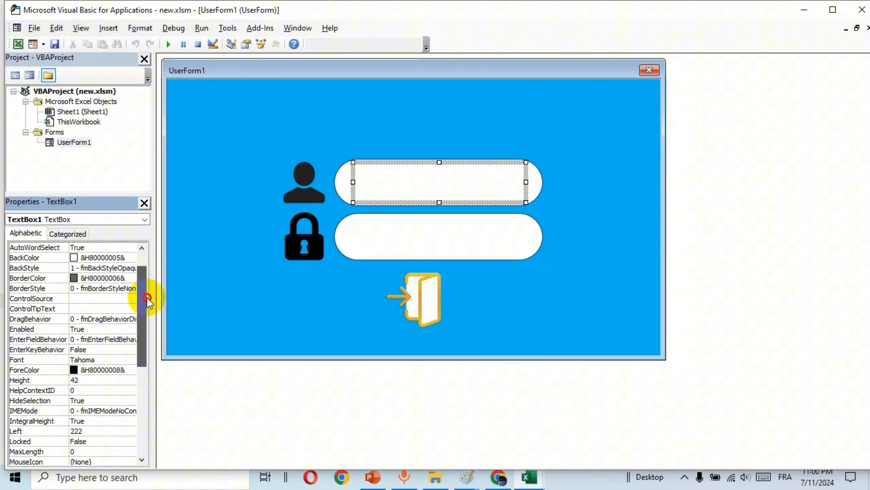
click(87, 360)
click(130, 360)
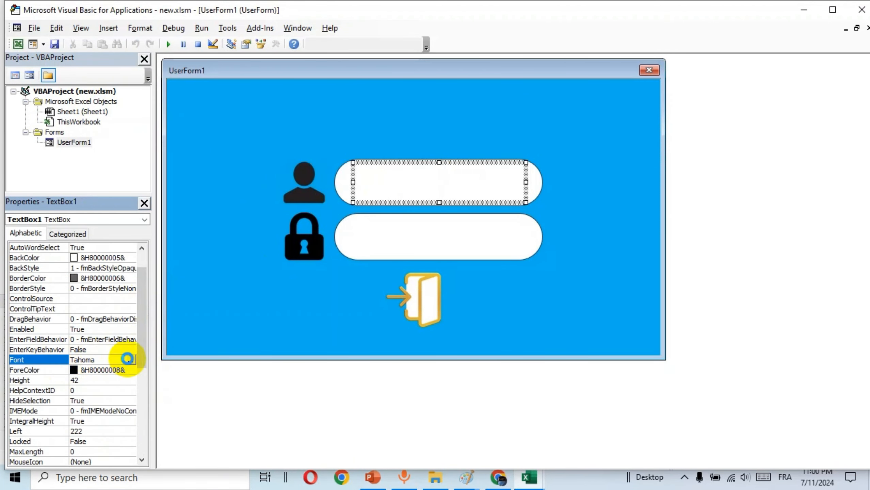
click(141, 145)
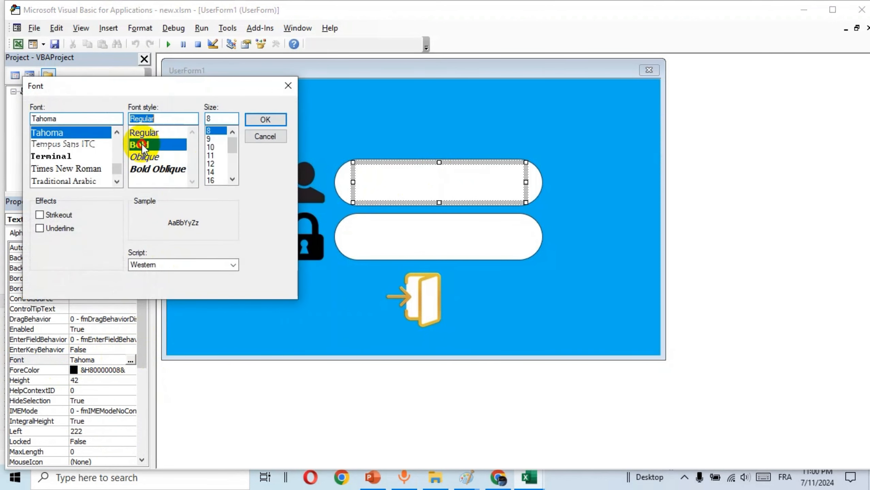
click(213, 179)
click(265, 118)
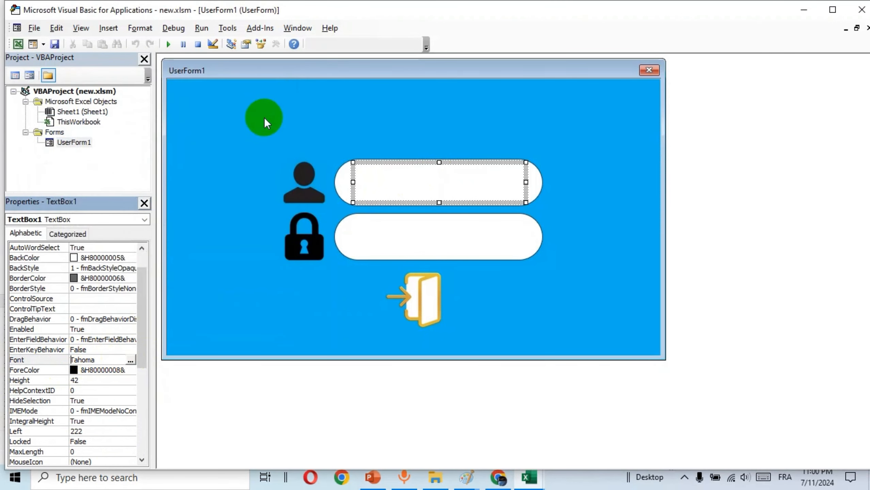
Test-run the login form over Excel, then close it back to design
click(169, 45)
click(533, 151)
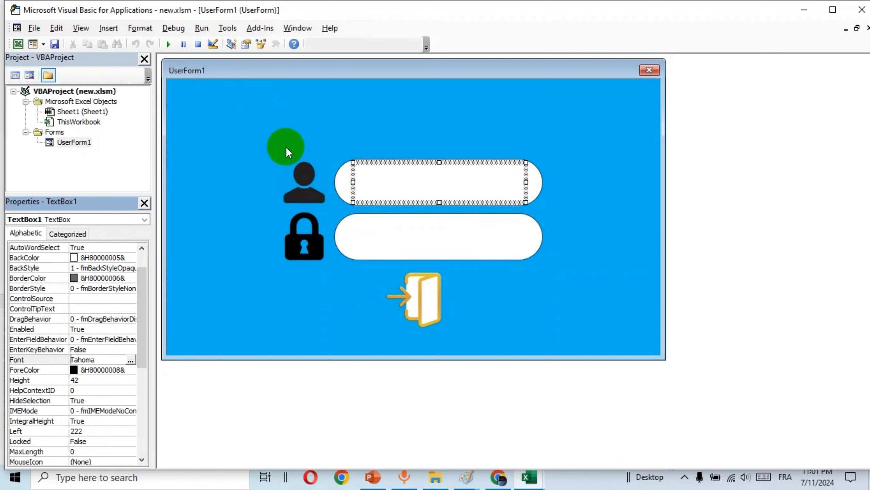
click(285, 146)
click(169, 44)
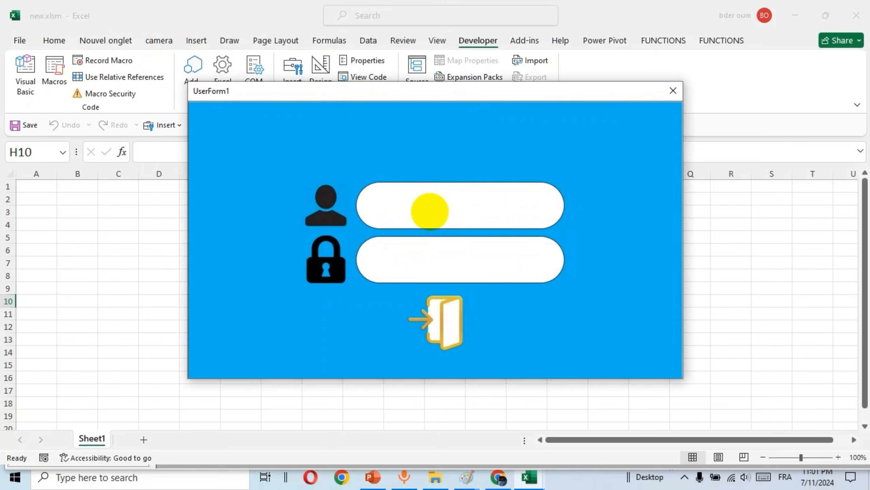
click(672, 90)
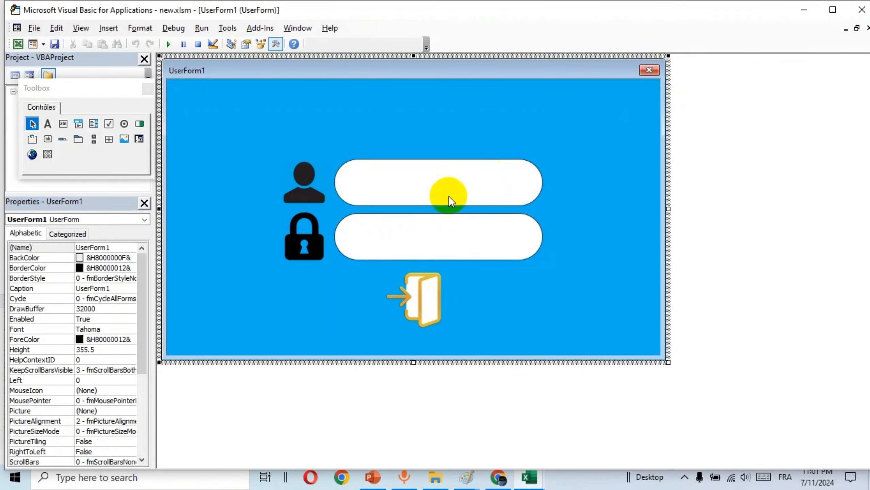
Set TextBox1's TextAlign to 2-Center
click(233, 168)
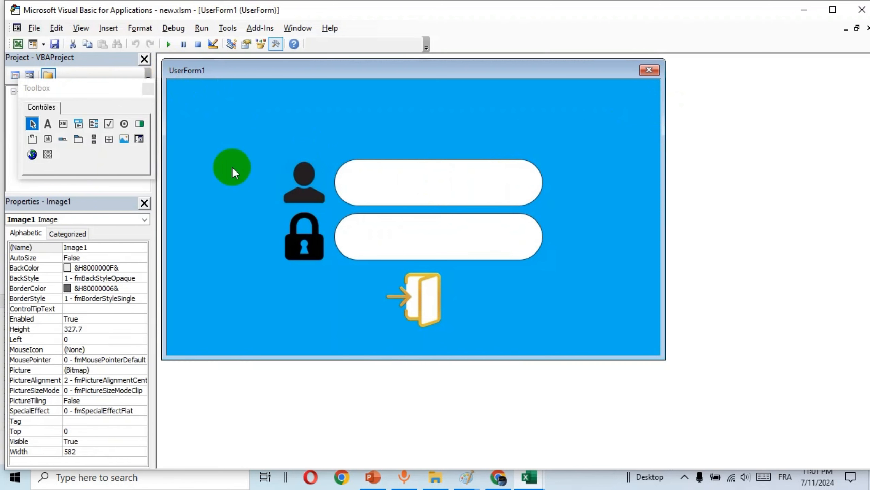
click(409, 174)
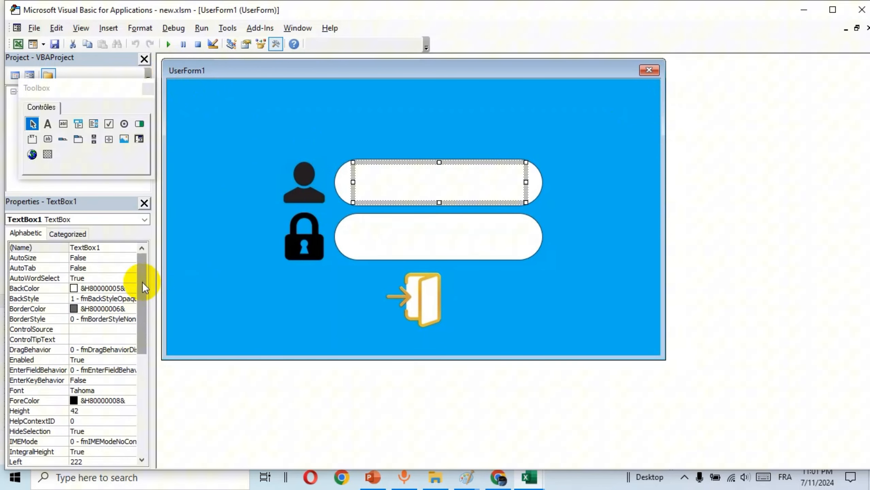
drag(142, 278, 149, 363)
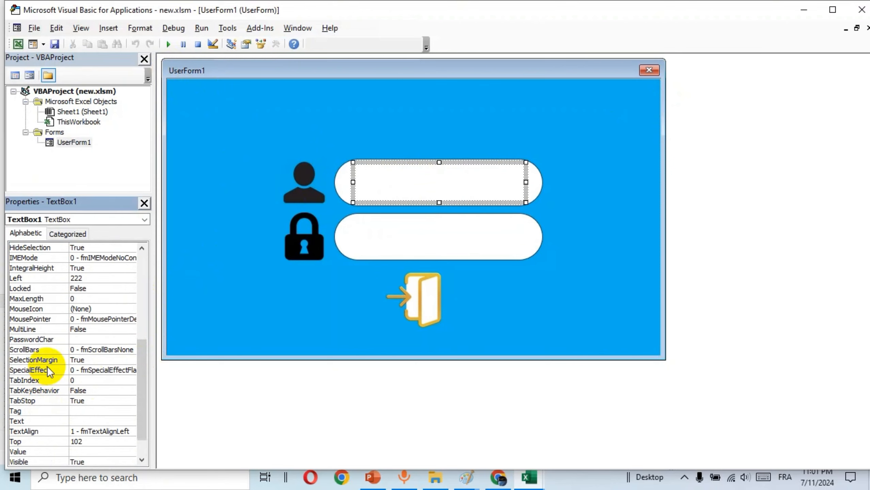
click(110, 431)
click(131, 431)
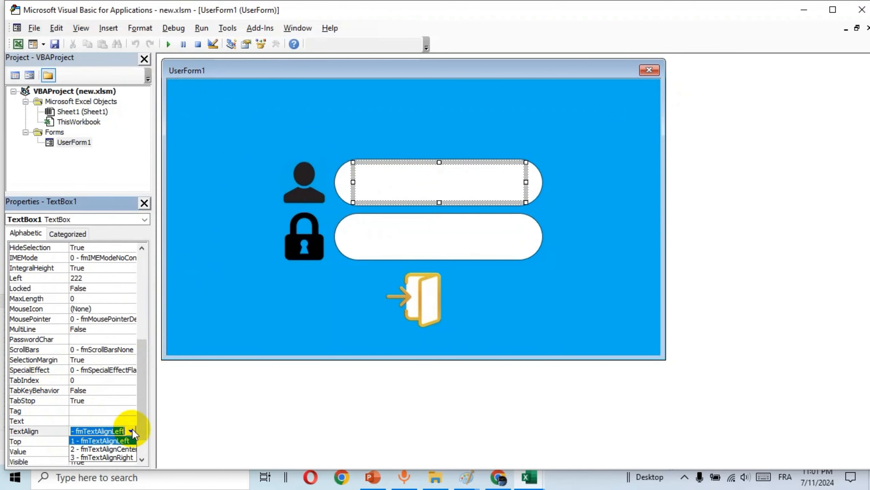
click(107, 449)
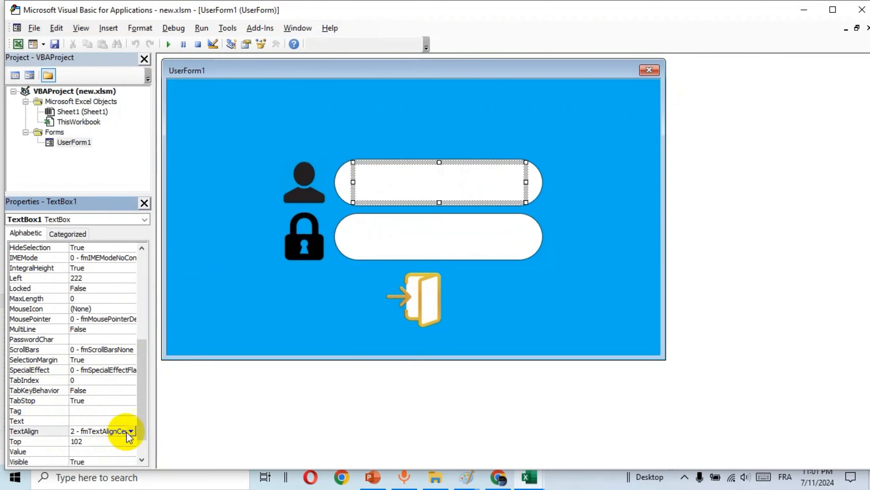
click(267, 290)
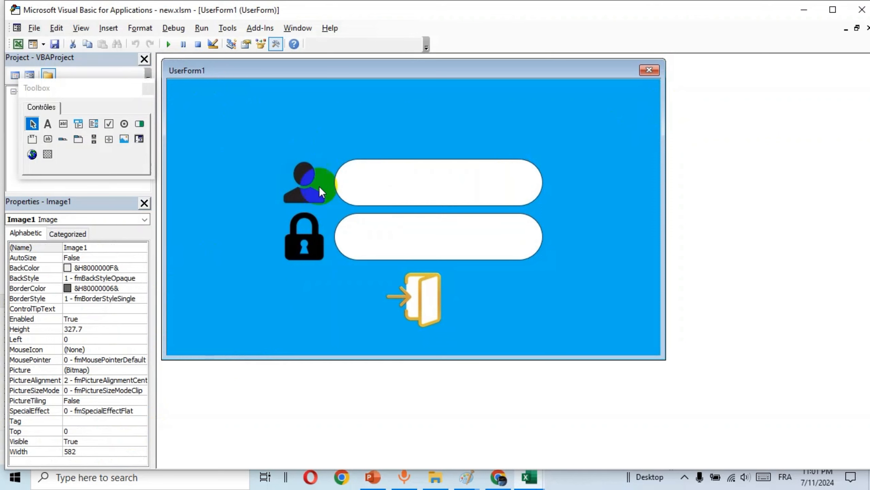
click(432, 177)
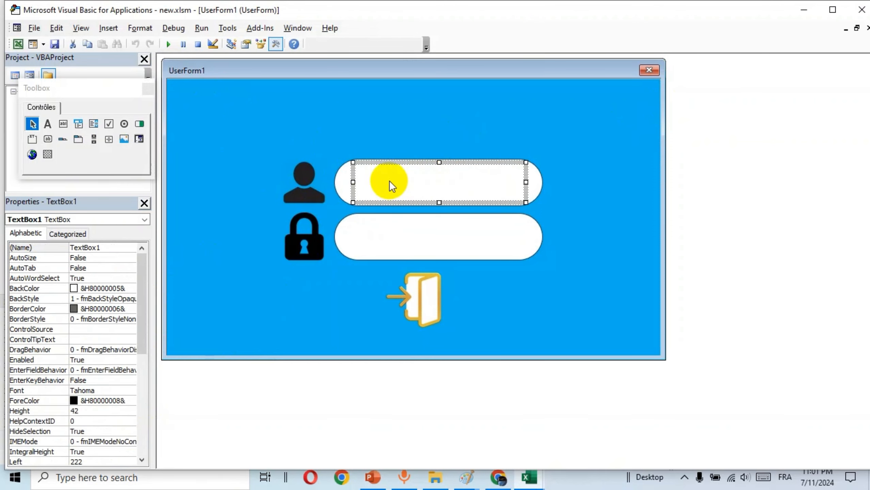
Copy the username box as TextBox2 and place it in the password field
right_click(353, 179)
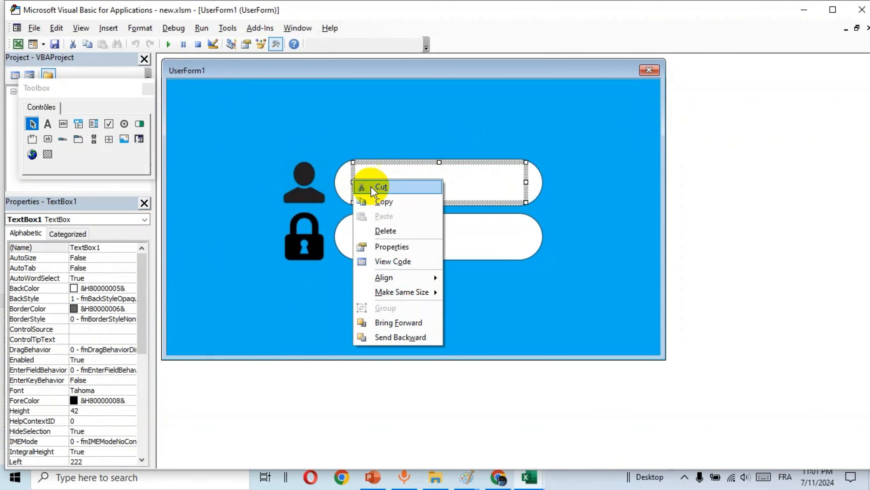
click(394, 201)
click(402, 237)
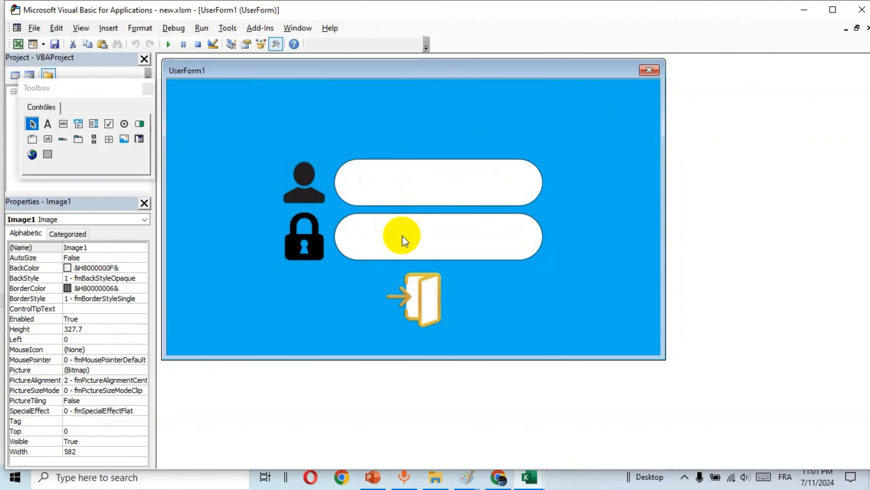
key(ctrl+v)
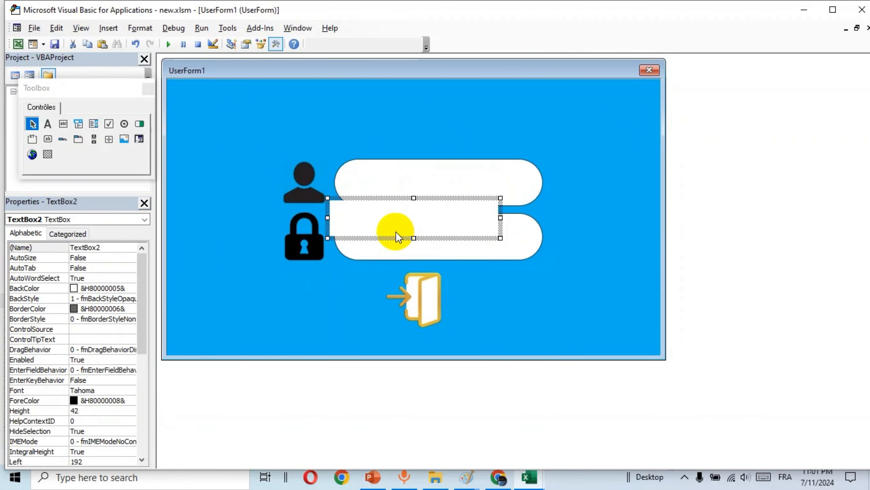
drag(388, 235, 414, 254)
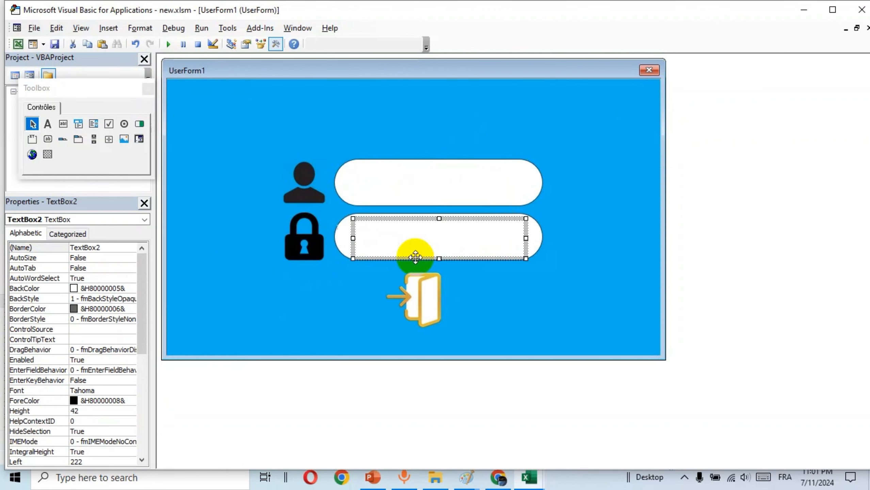
click(633, 229)
click(436, 241)
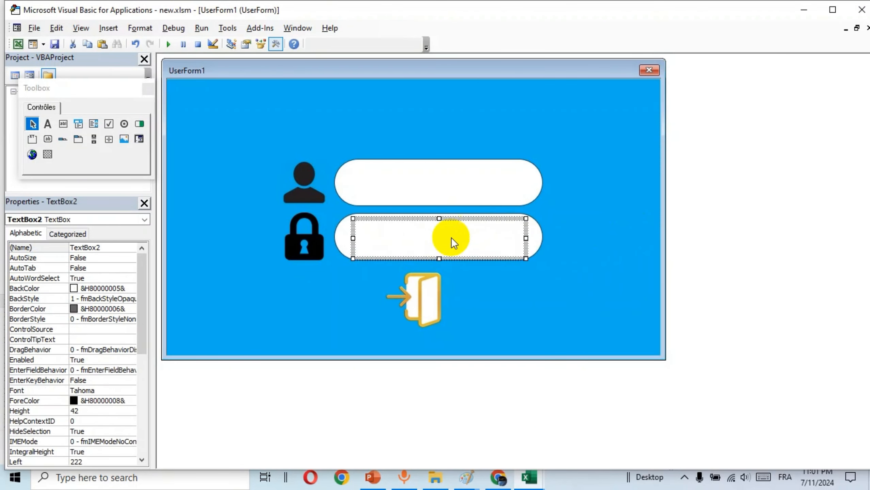
click(583, 158)
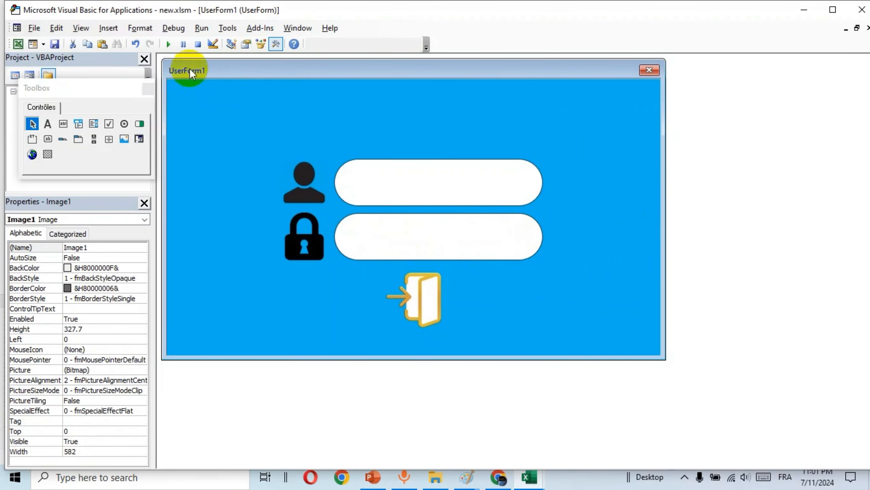
Test-run the form, typing and deleting sample text in both boxes, then close it
click(168, 44)
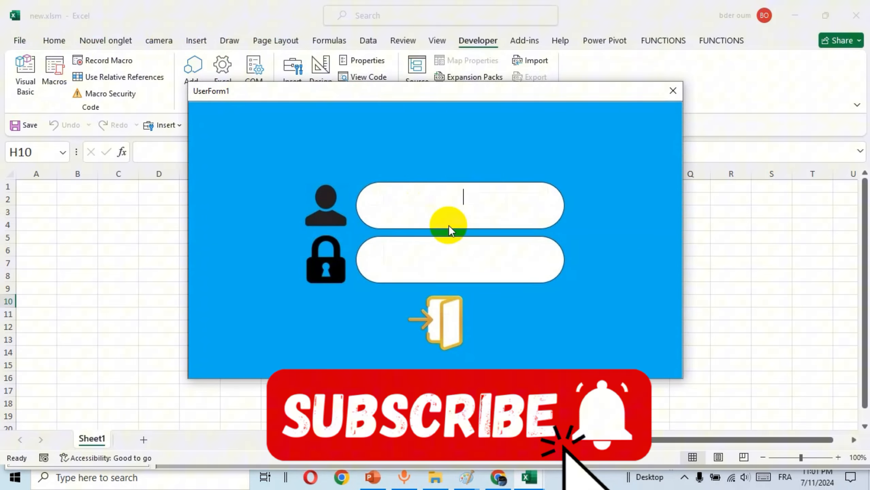
text(hbjbjjb)
key(BackSpace)
key(BackSpace)
key(BackSpace)
key(BackSpace)
key(BackSpace)
key(BackSpace)
key(BackSpace)
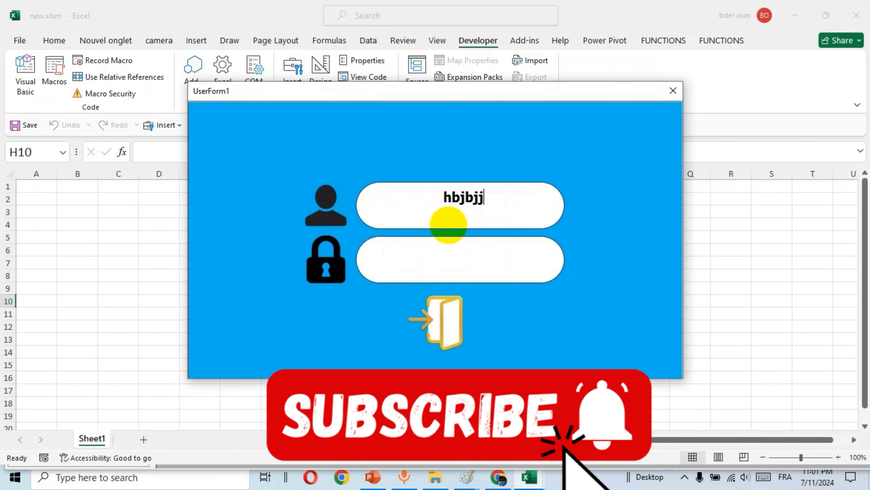
text(khk)
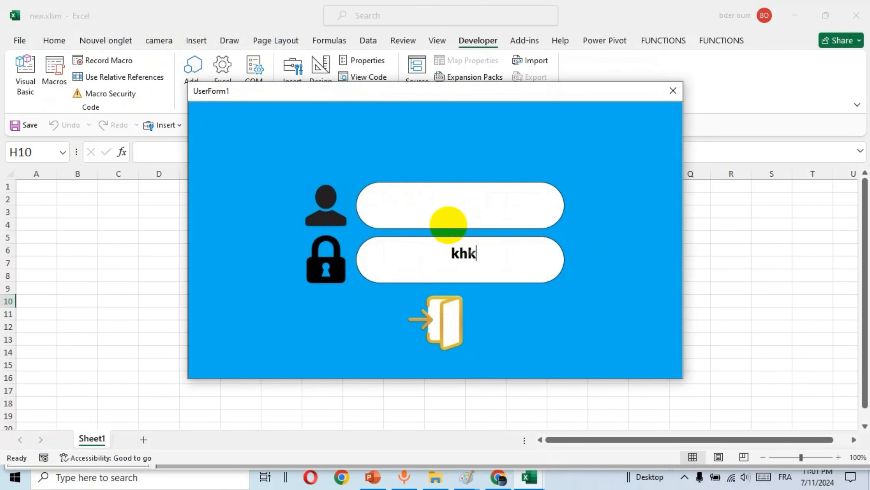
text(hkhkhk)
key(BackSpace)
key(BackSpace)
key(BackSpace)
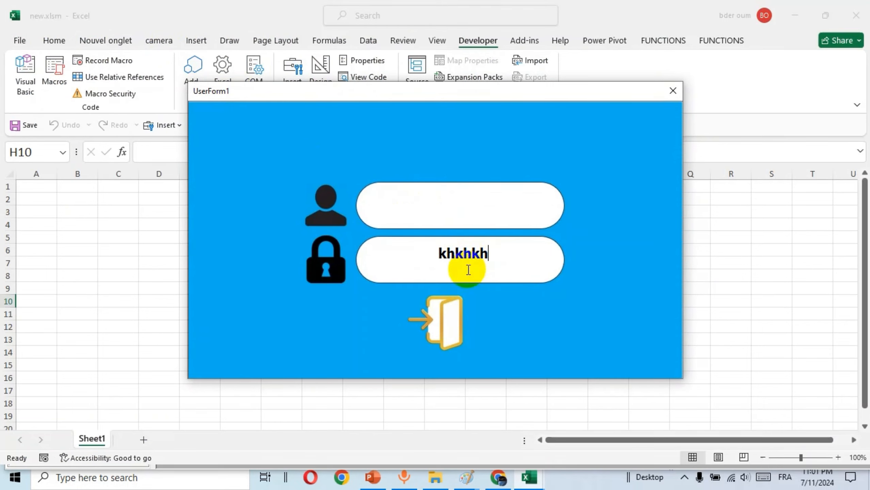
key(BackSpace)
key(BackSpace)
key(BackSpace)
key(BackSpace)
key(BackSpace)
key(BackSpace)
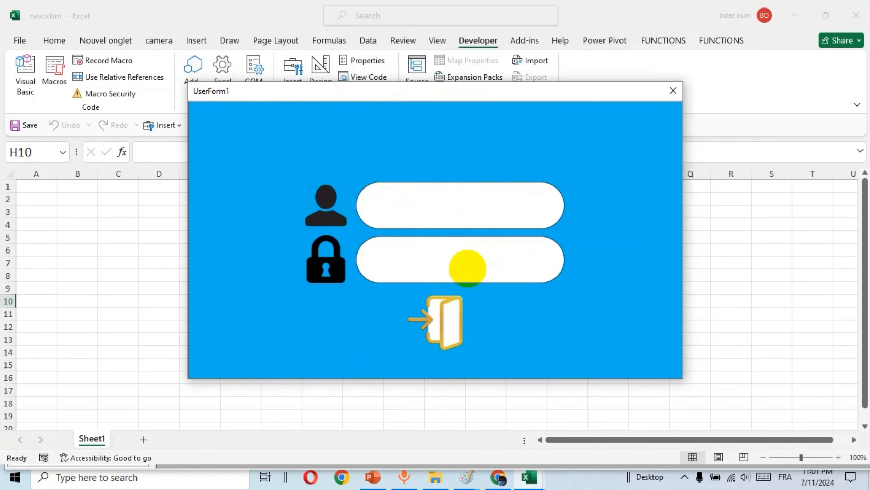
click(673, 91)
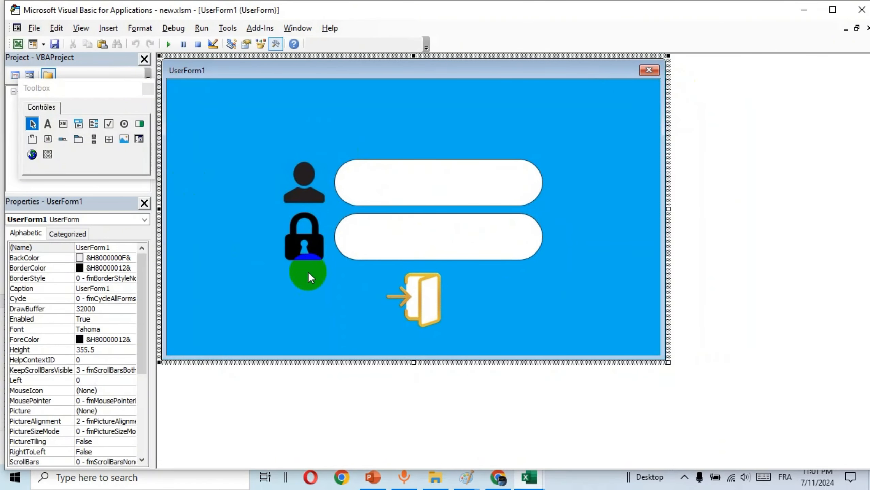
Set TextBox2's PasswordChar property to *
click(413, 241)
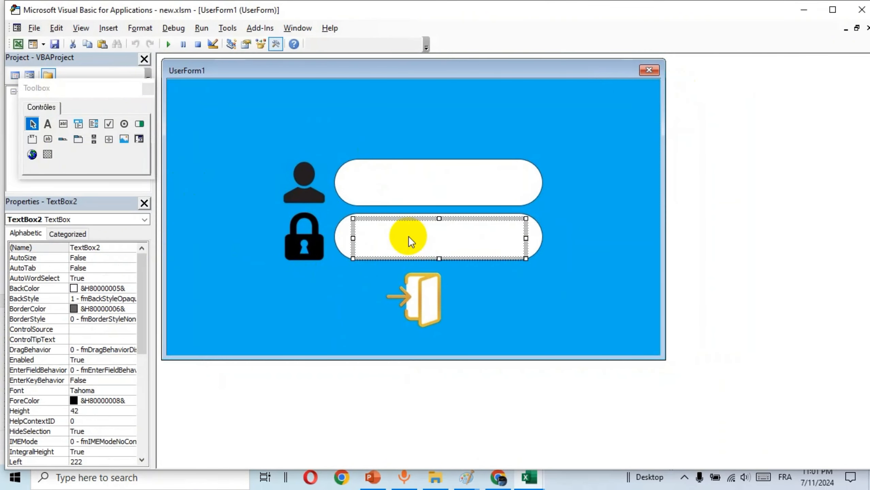
drag(139, 268, 150, 339)
click(84, 369)
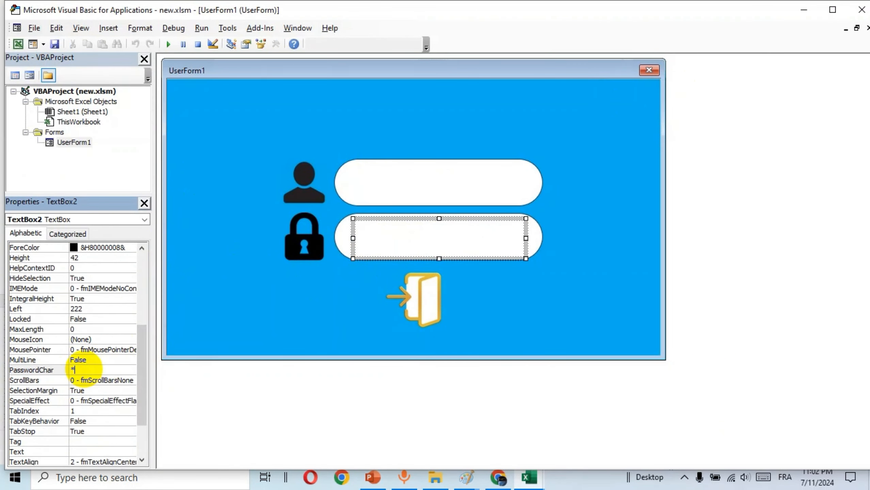
click(266, 280)
click(217, 158)
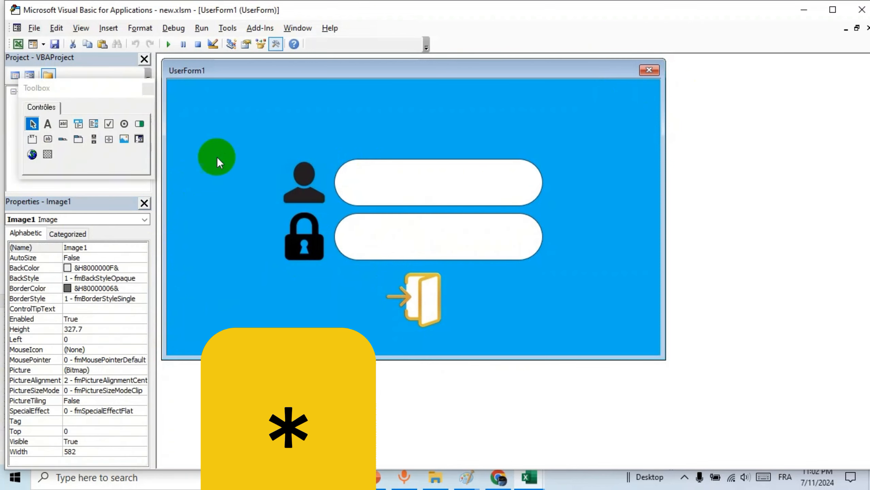
Run the form and type in the password box to confirm asterisks appear, then erase it
click(168, 44)
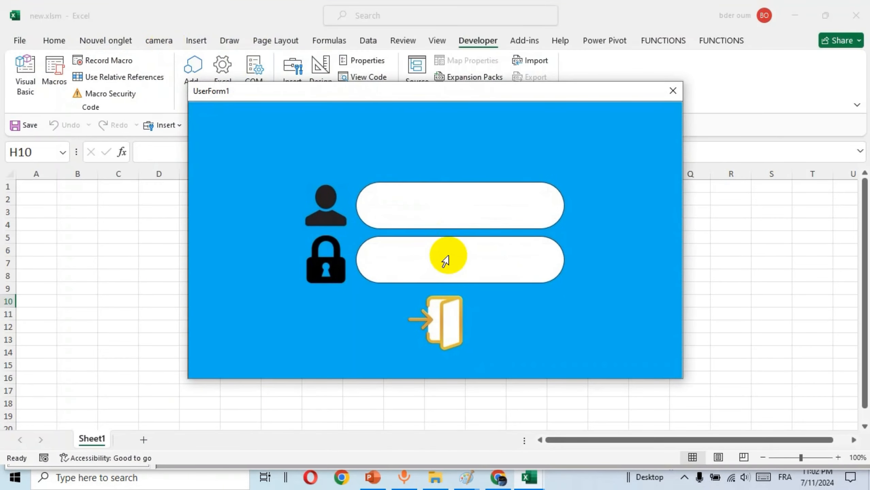
click(457, 271)
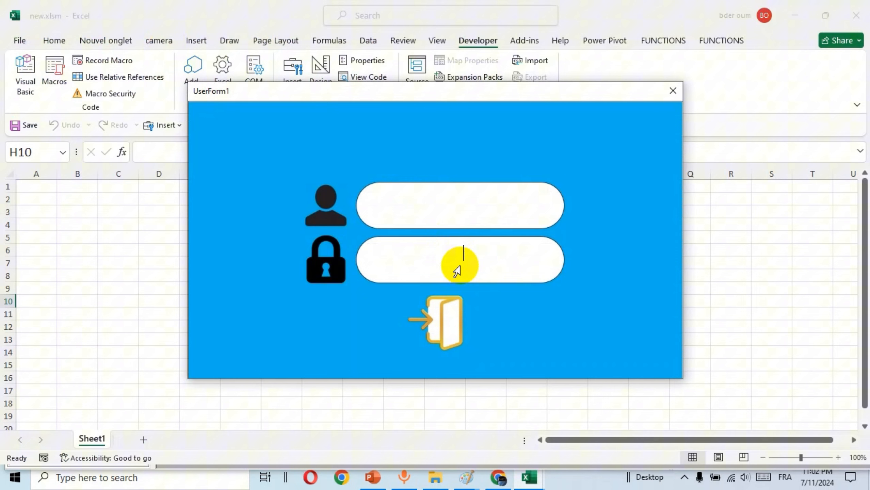
text(*********)
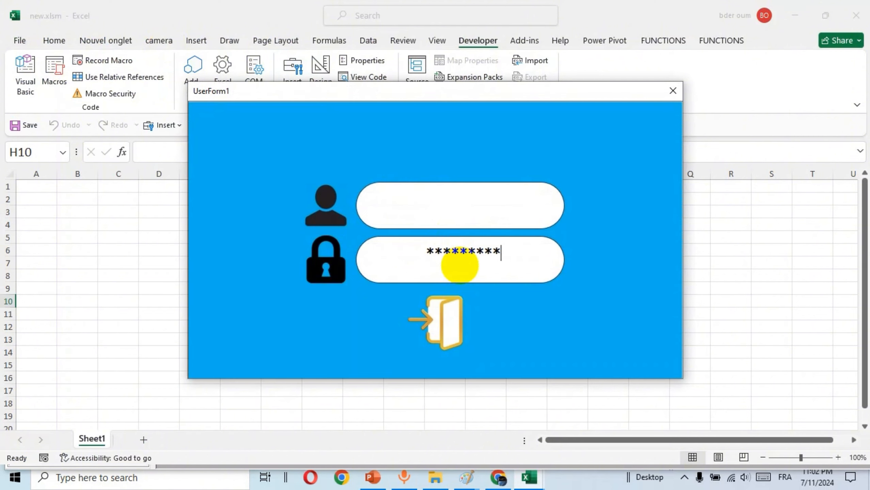
key(BackSpace)
key(BackSpace)
key(BackSpace)
key(BackSpace)
key(BackSpace)
key(BackSpace)
key(BackSpace)
key(BackSpace)
key(BackSpace)
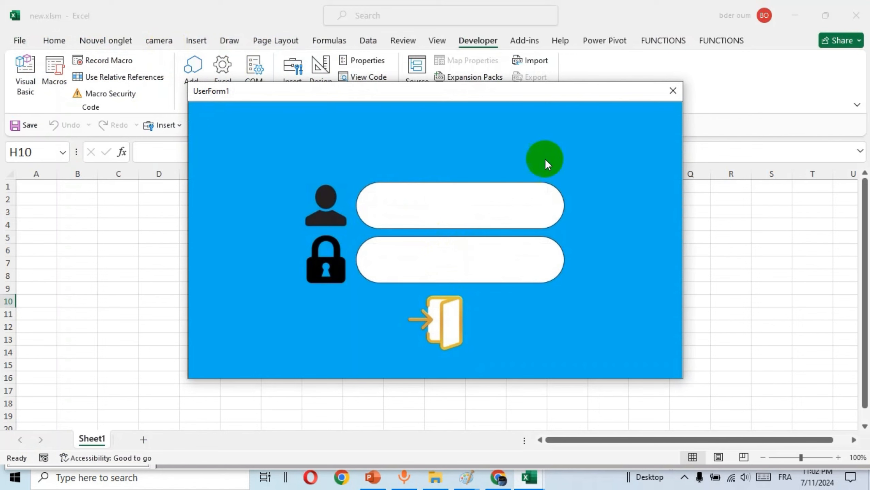
Close the running form and draw a new label over the door icon
click(672, 91)
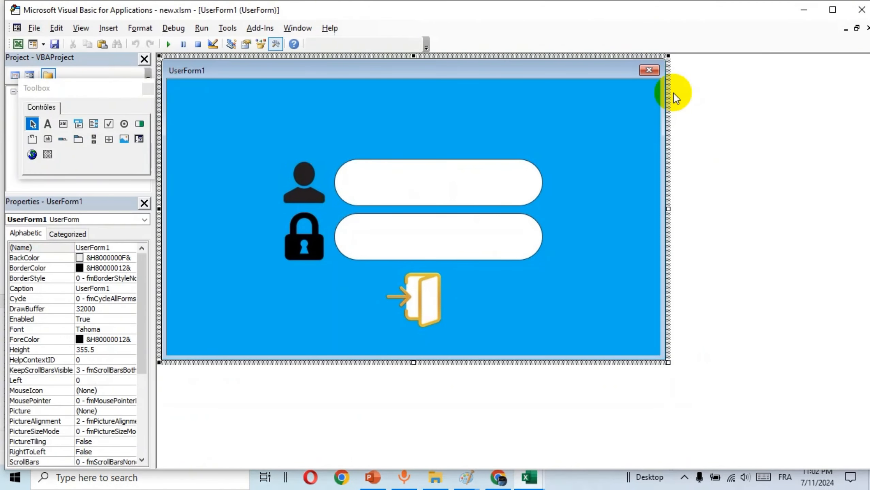
click(460, 311)
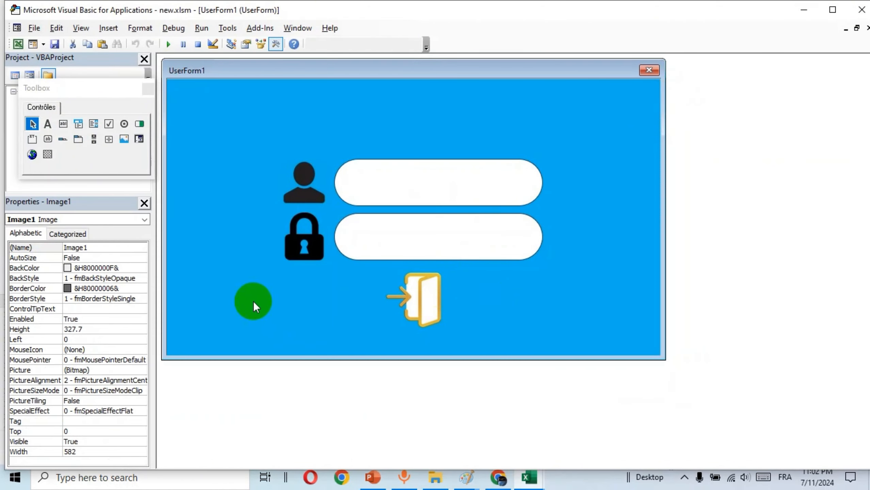
click(47, 124)
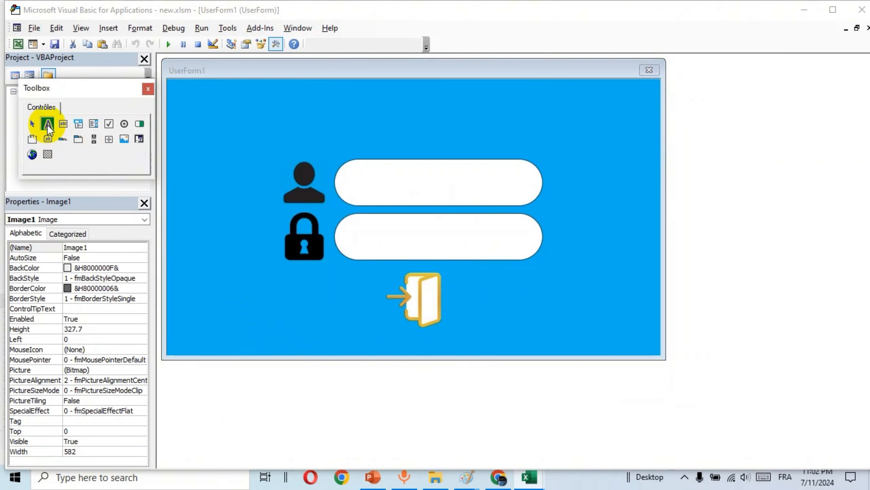
drag(375, 267, 460, 330)
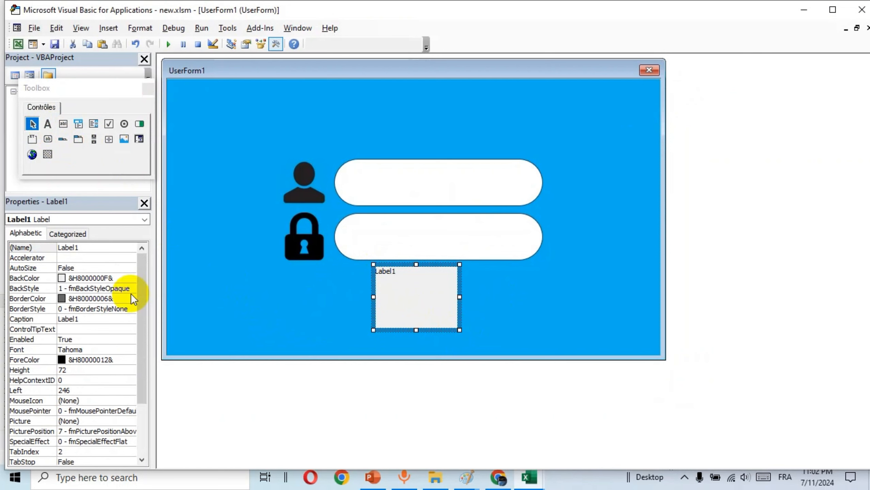
Clear Label1's caption, set its BackStyle to Transparent, and nudge it onto the door icon
click(102, 322)
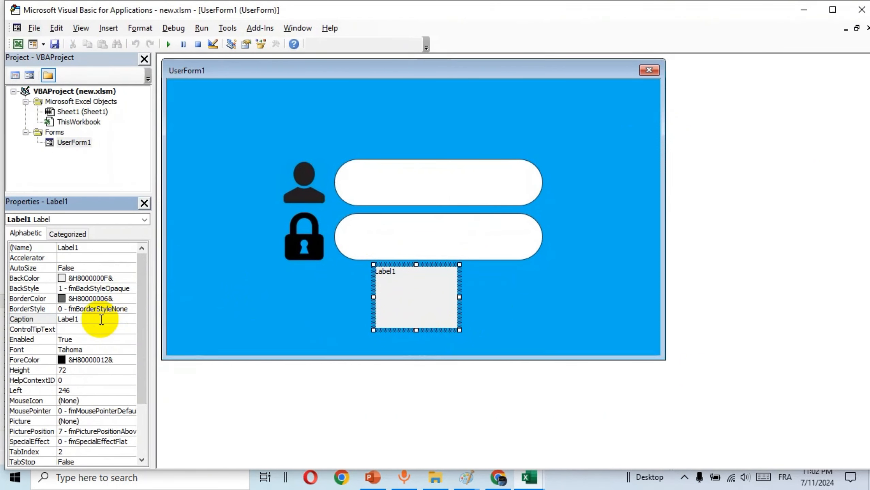
key(BackSpace)
key(BackSpace)
key(BackSpace)
key(BackSpace)
key(BackSpace)
key(BackSpace)
click(41, 289)
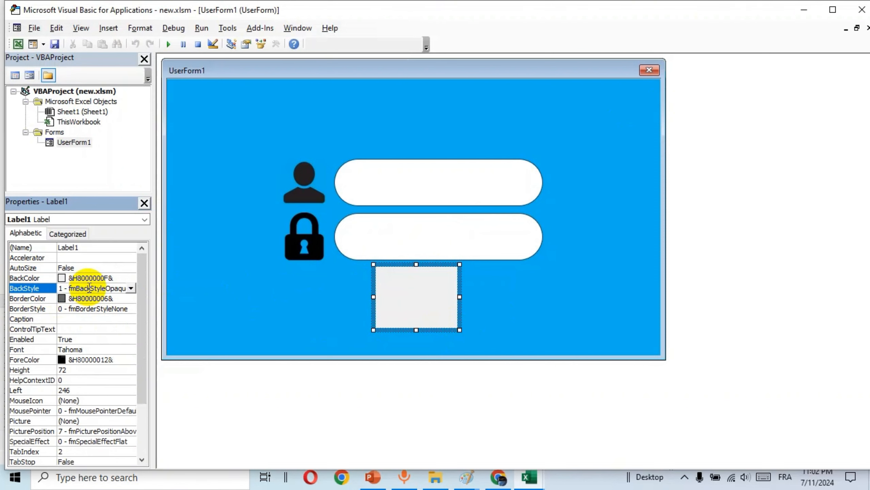
click(131, 289)
click(111, 299)
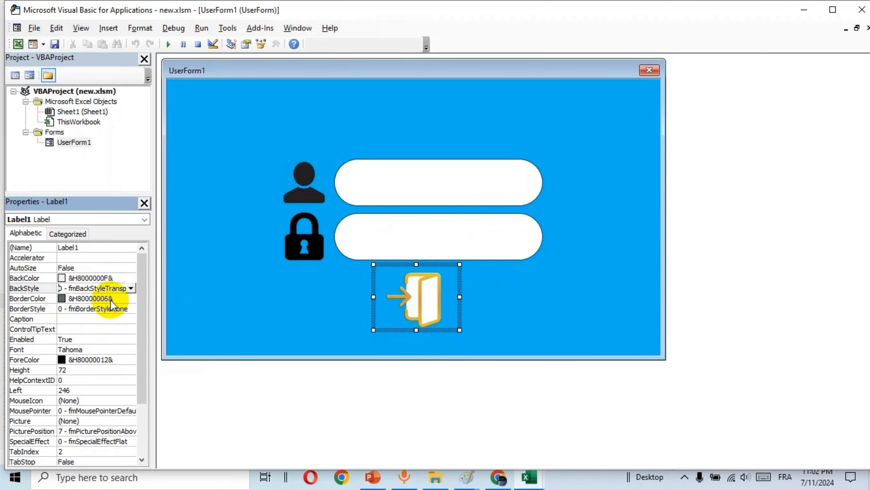
click(377, 297)
drag(377, 297, 381, 298)
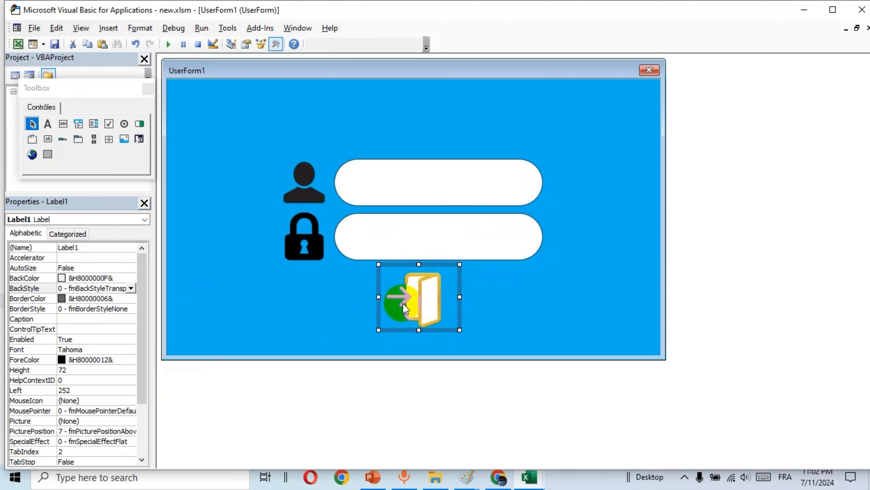
click(527, 290)
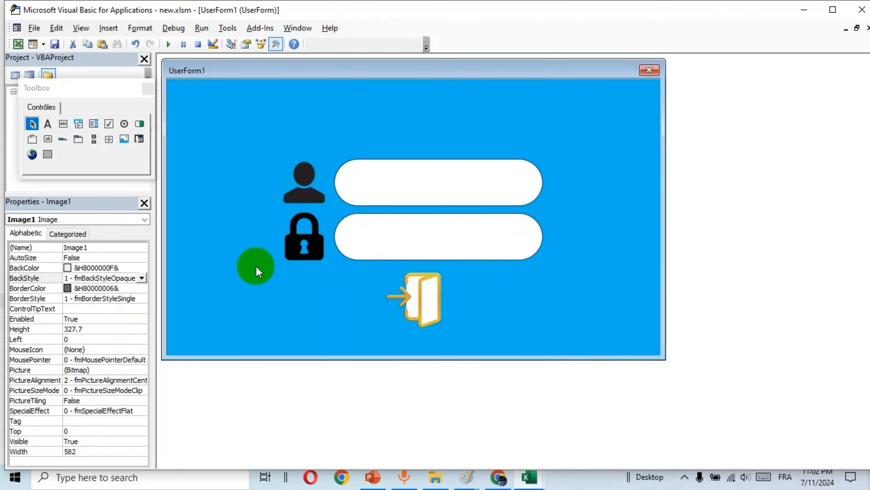
click(422, 304)
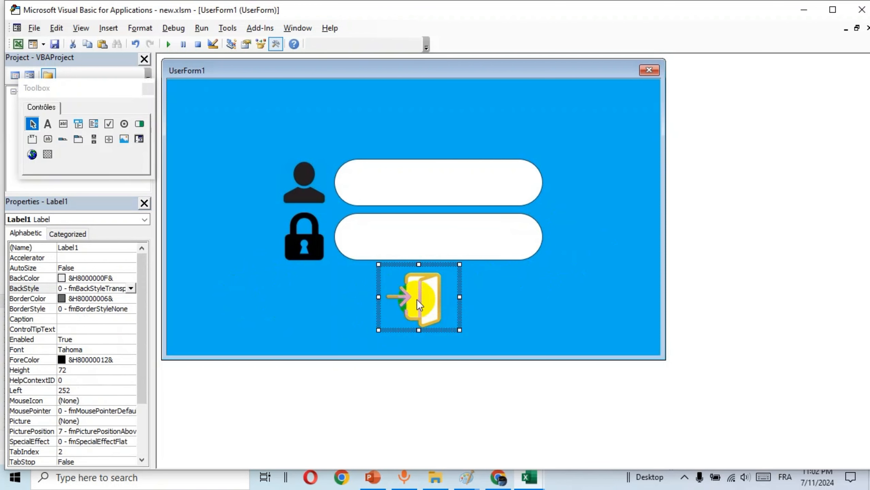
In Label1_Click, write an If line checking Me.TextBox1.Value and Me.TextBox2.Value against the fixed username and password
double_click(397, 282)
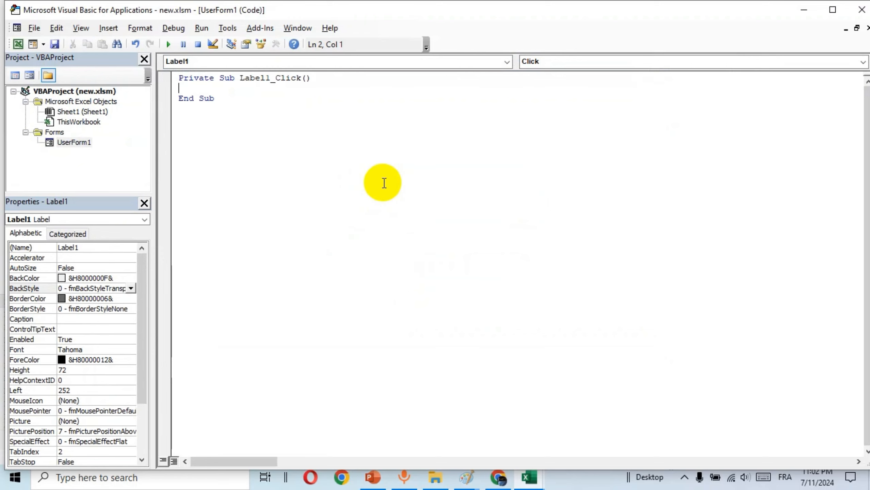
text(if me.te)
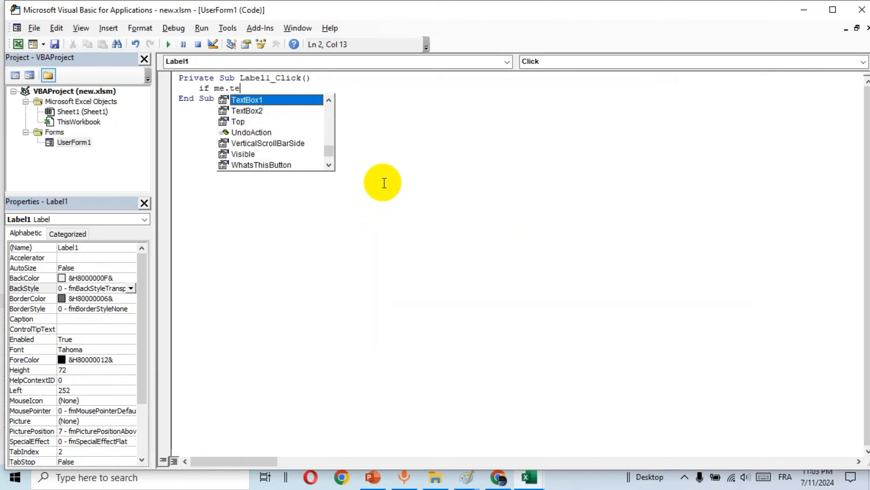
key(Tab)
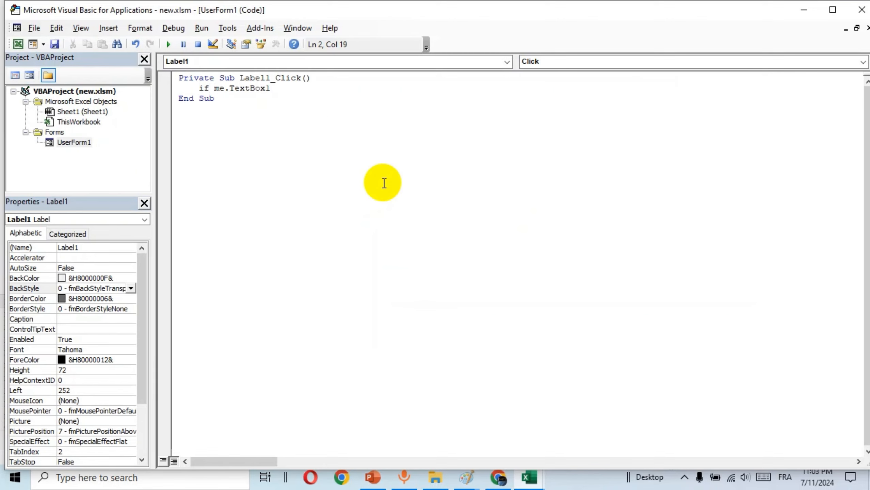
text(.va)
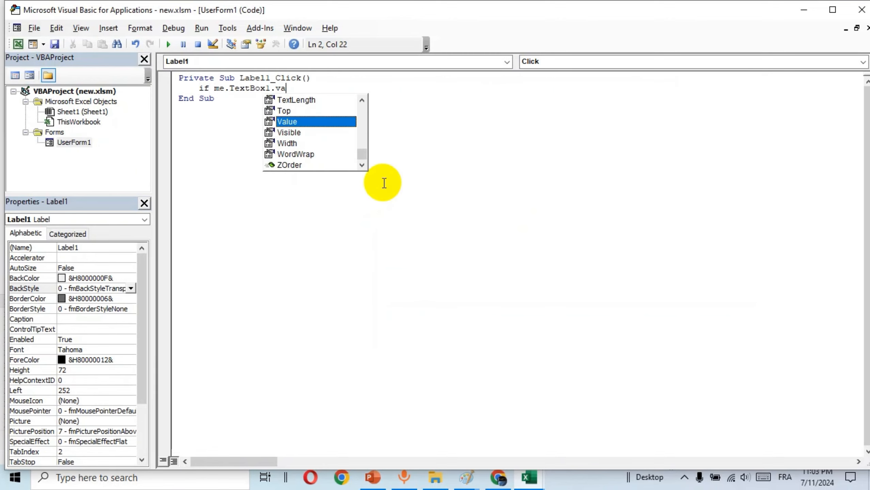
key(Tab)
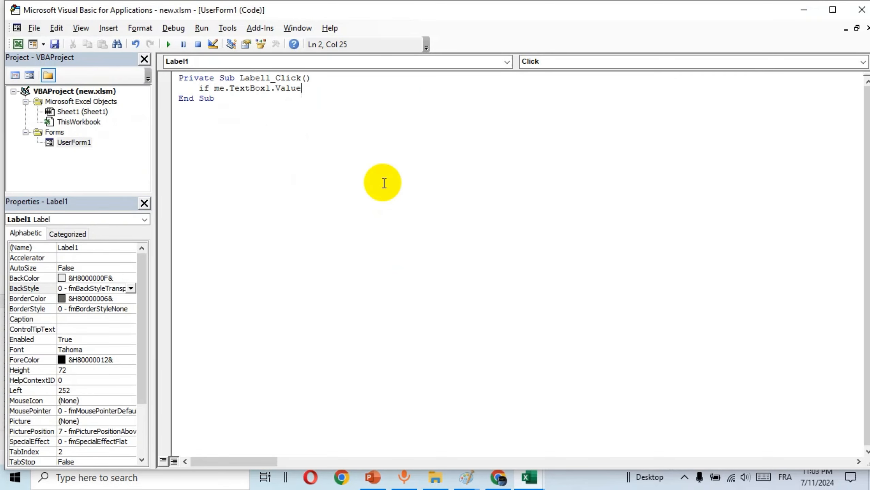
text(="admin" and me.te)
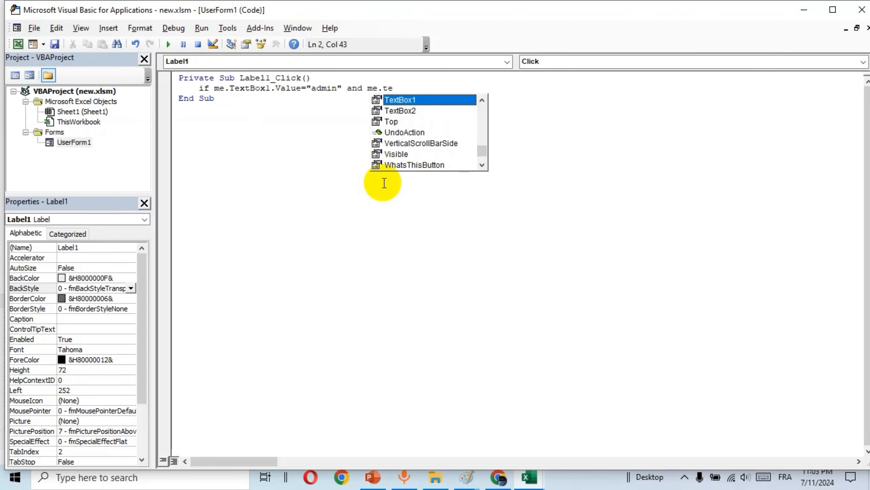
key(Down)
key(Tab)
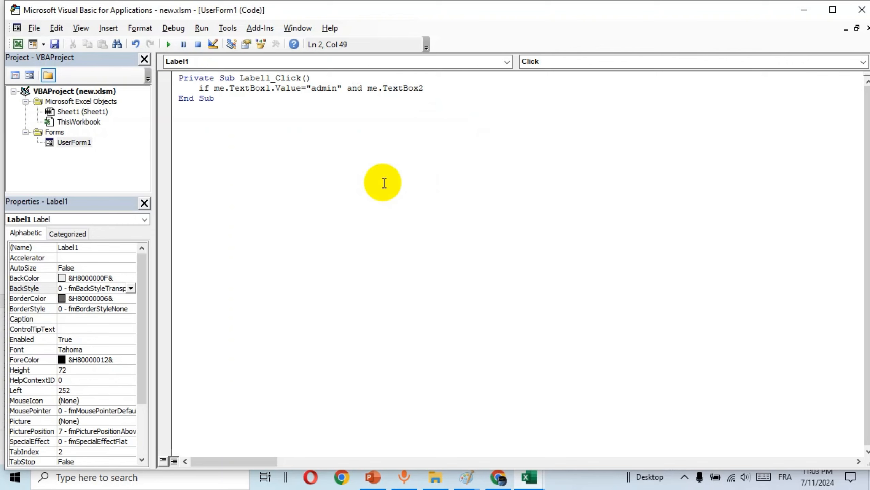
text(.)
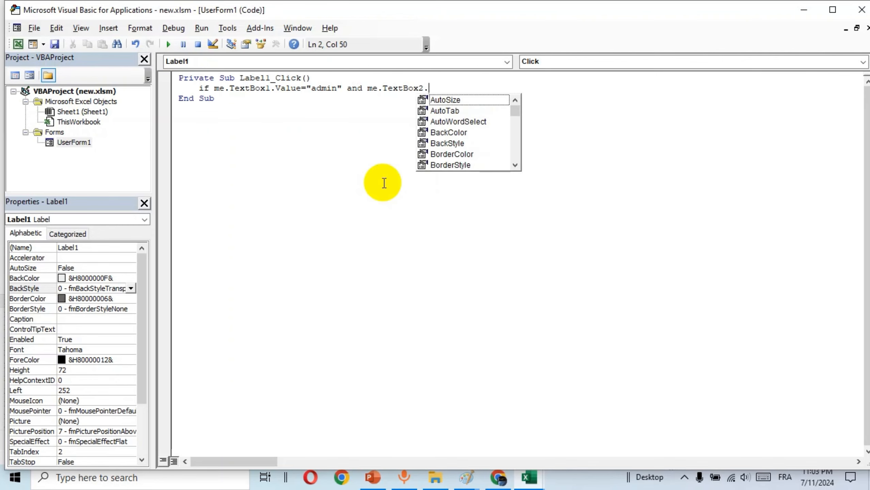
text(va)
key(Tab)
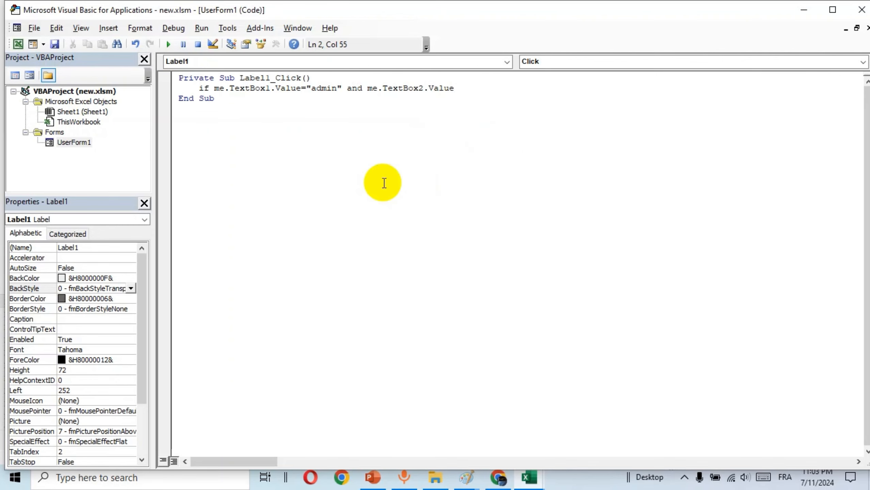
text(="1234" then)
key(Return)
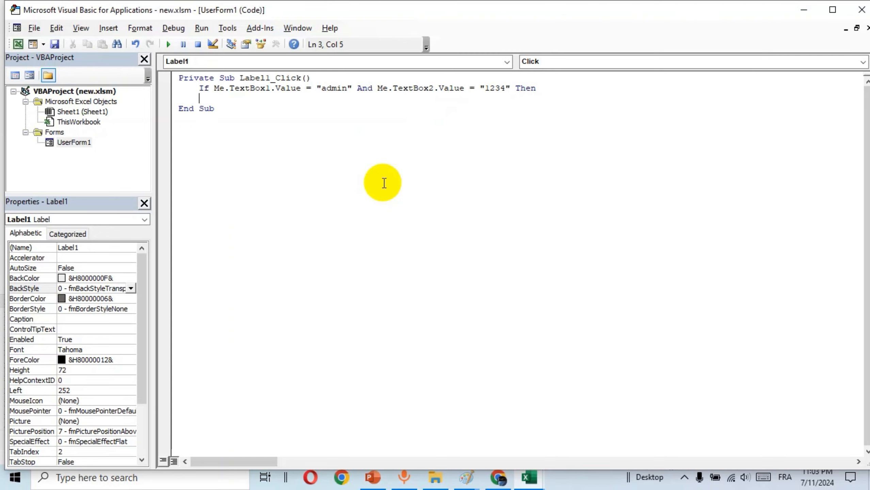
Add Application.Visible = True, Unload Me and End If inside the If block
text(application.)
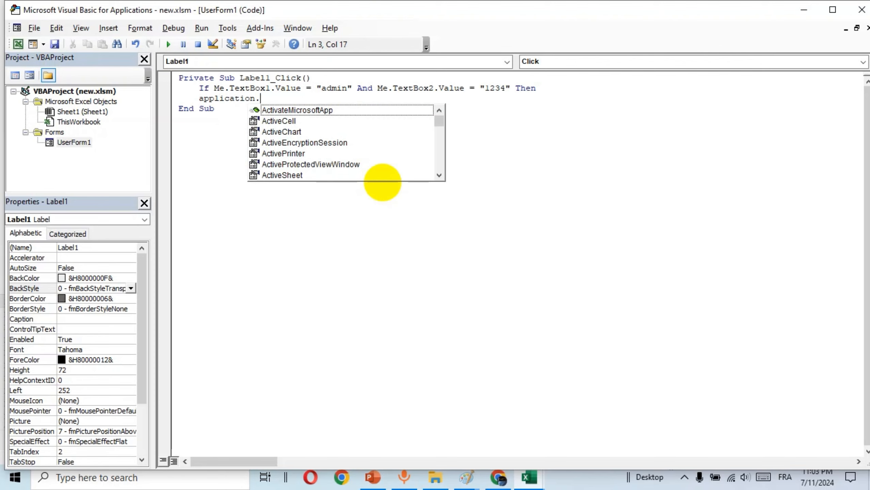
text(vis)
key(Tab)
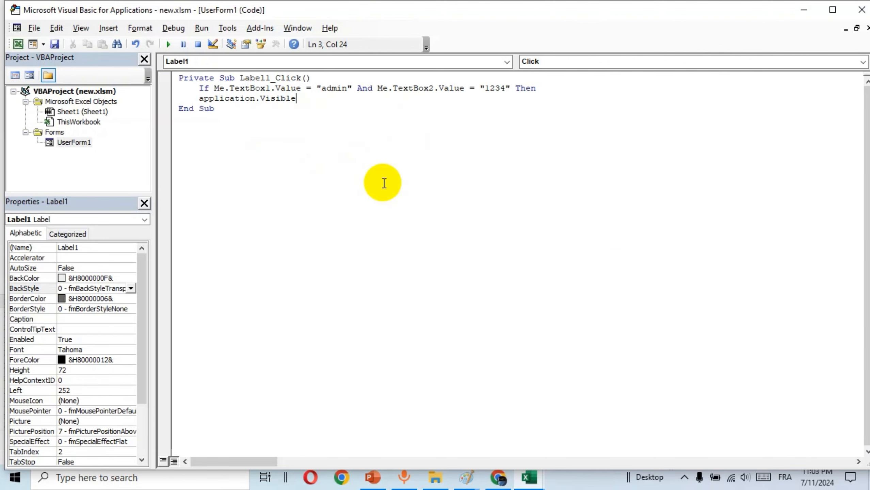
text(=)
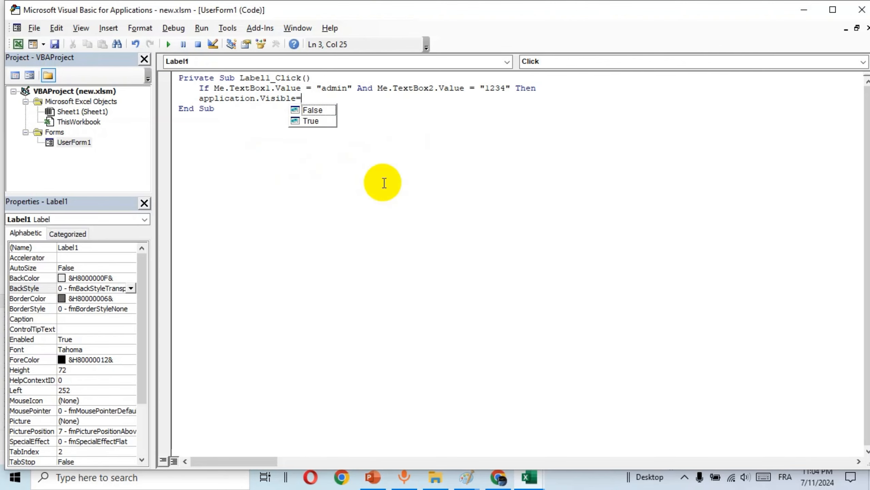
text(tr)
key(Tab)
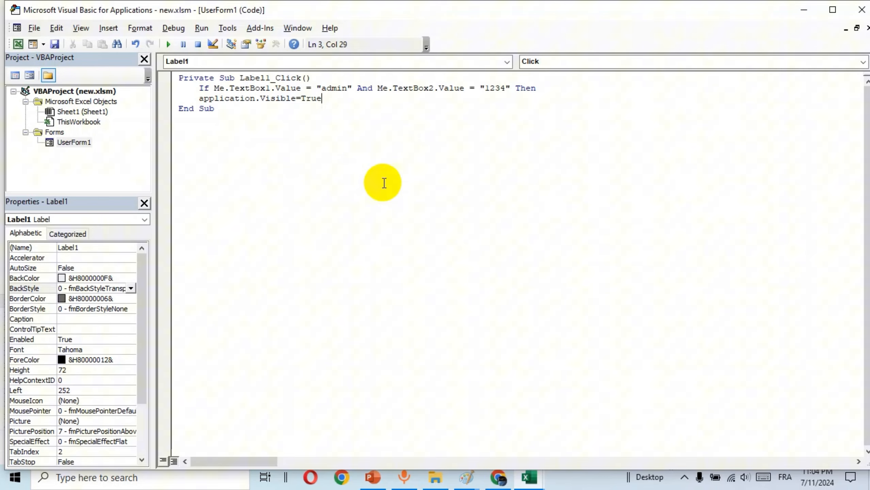
key(Return)
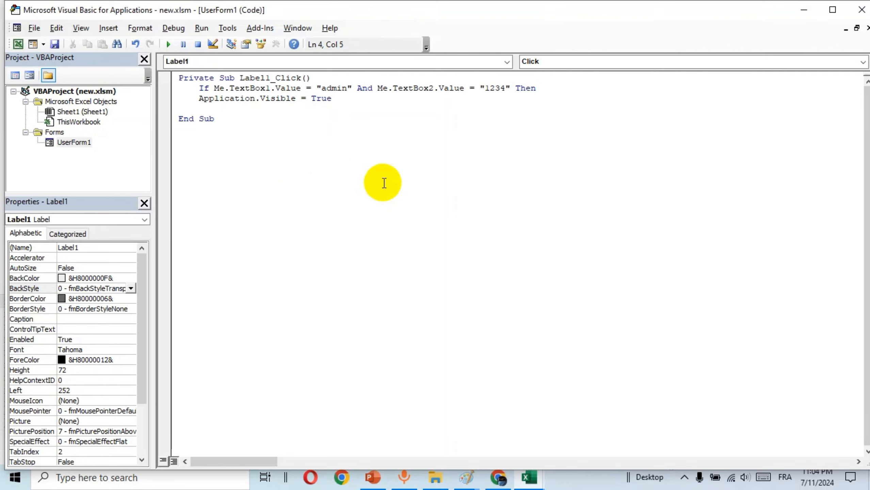
text(unload me)
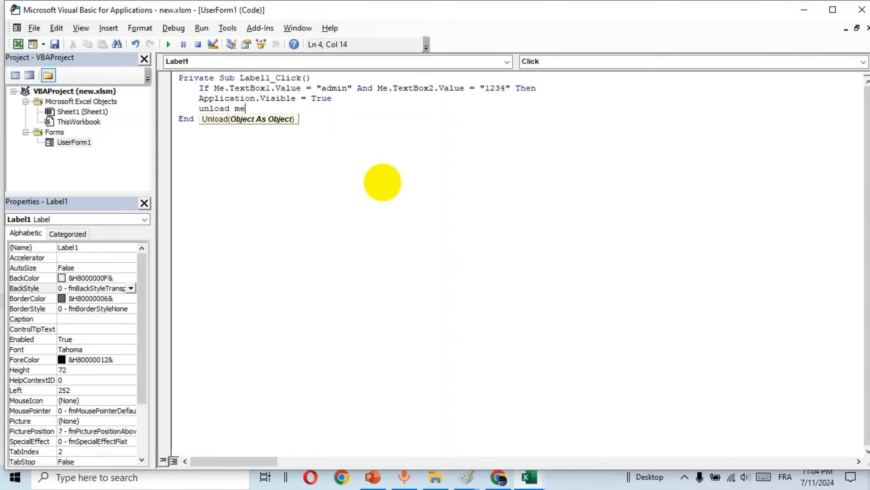
key(Return)
text(end )
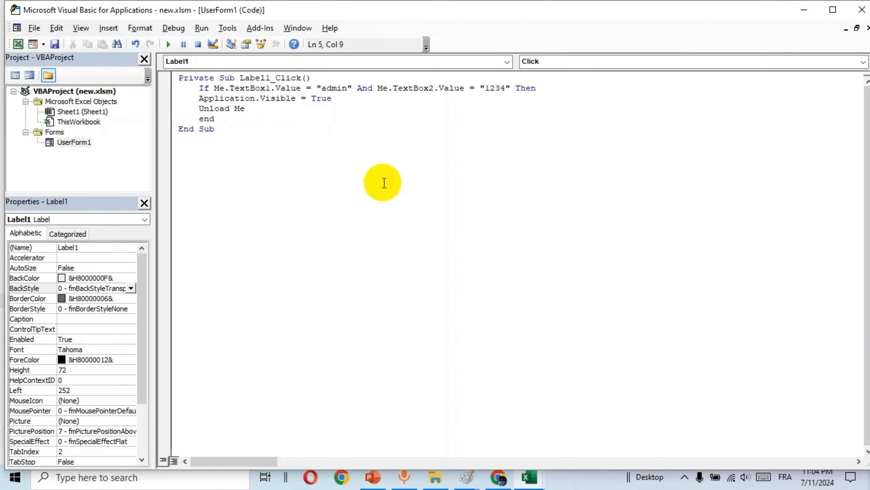
text(if)
key(Return)
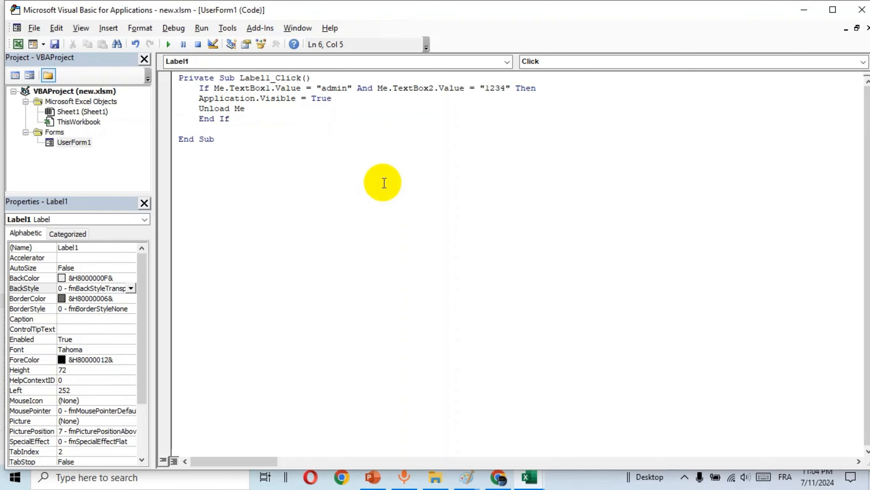
click(361, 170)
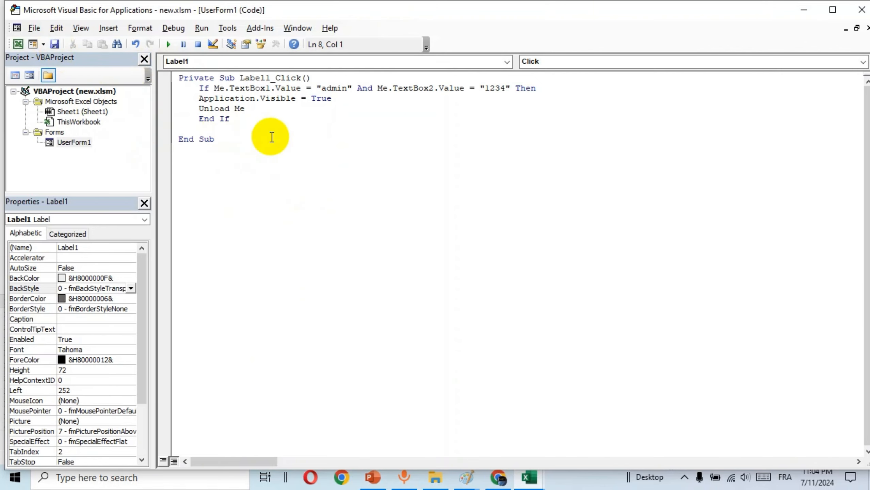
Run the form, enter the username and password, and click the door label to log in
click(168, 44)
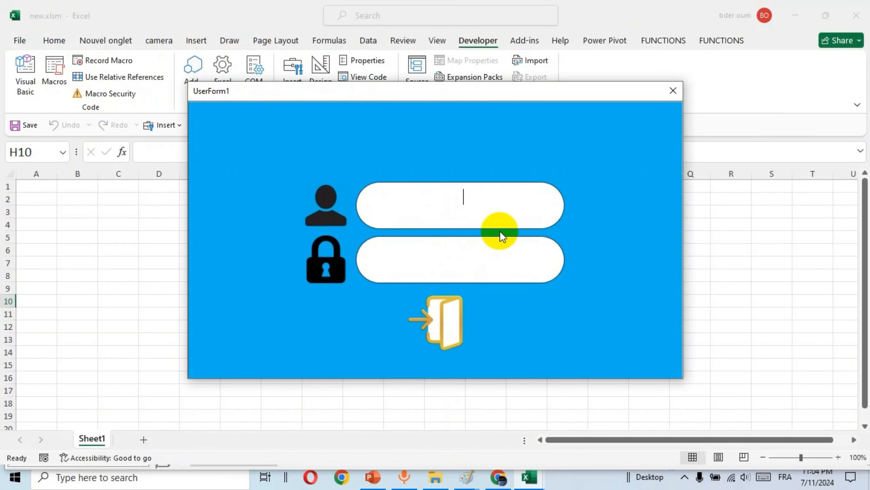
text(admin)
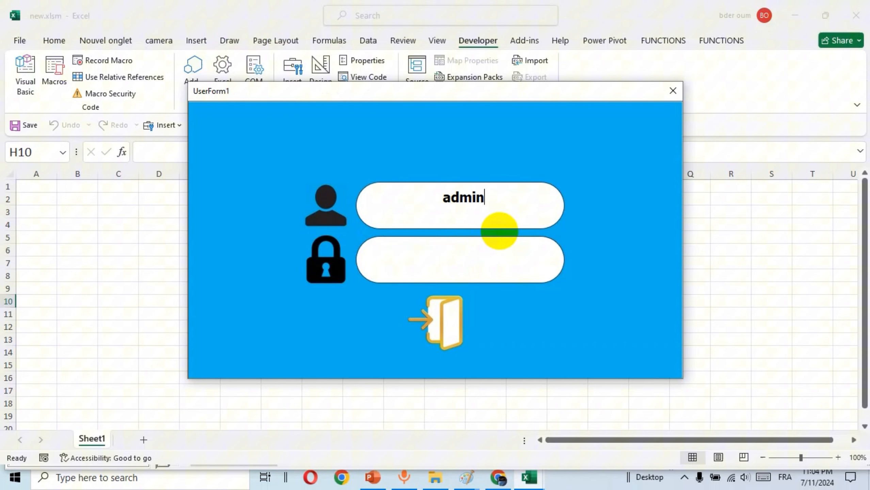
key(Tab)
text(1234)
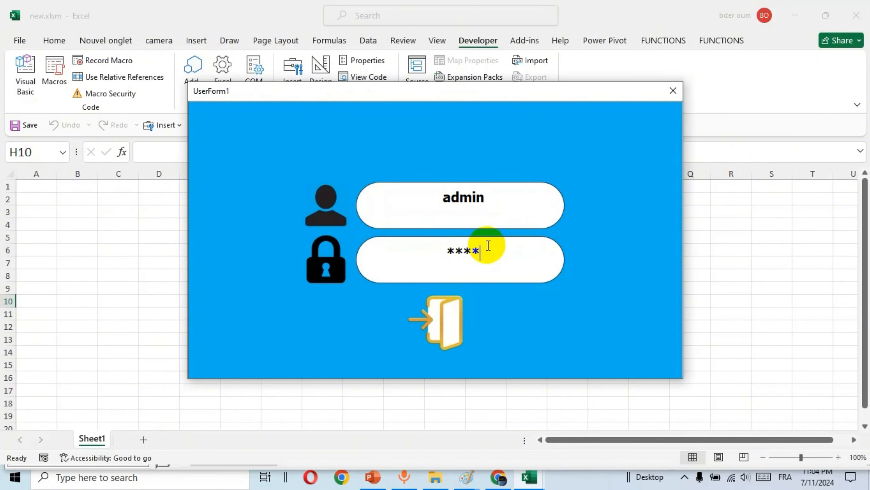
click(441, 321)
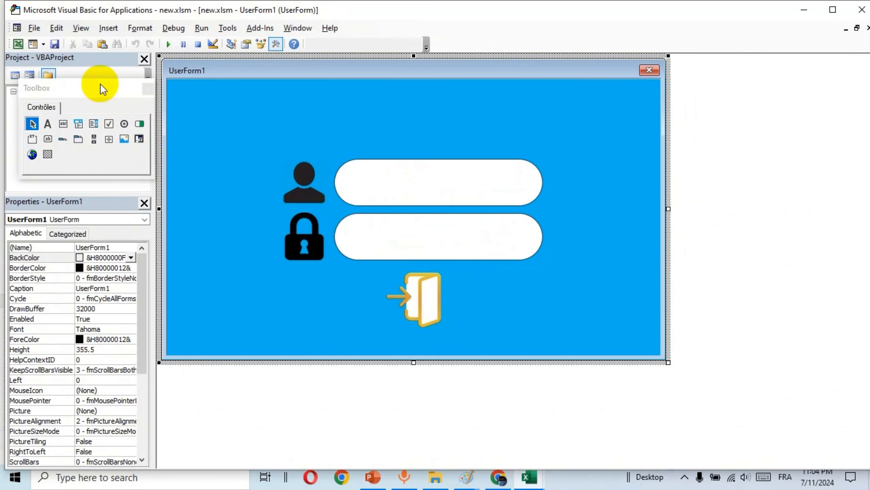
Move the Toolbox off the project list and create an empty Workbook_Open procedure in ThisWorkbook
drag(103, 88, 679, 110)
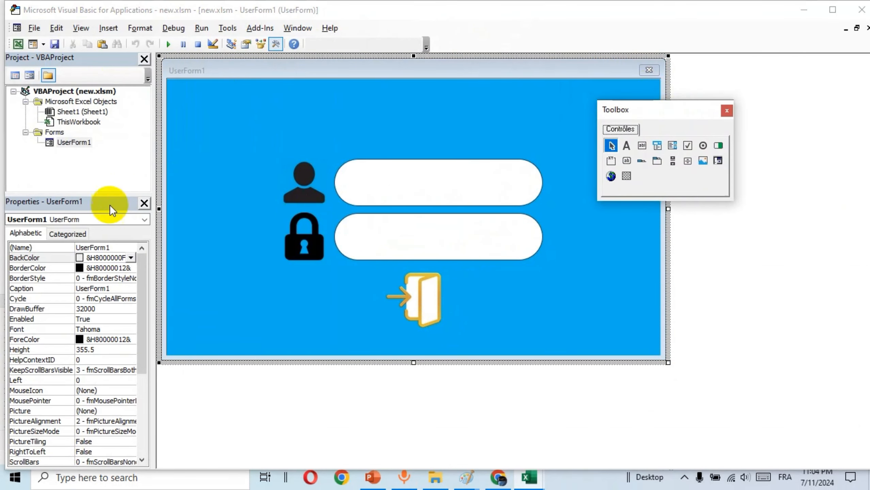
double_click(84, 123)
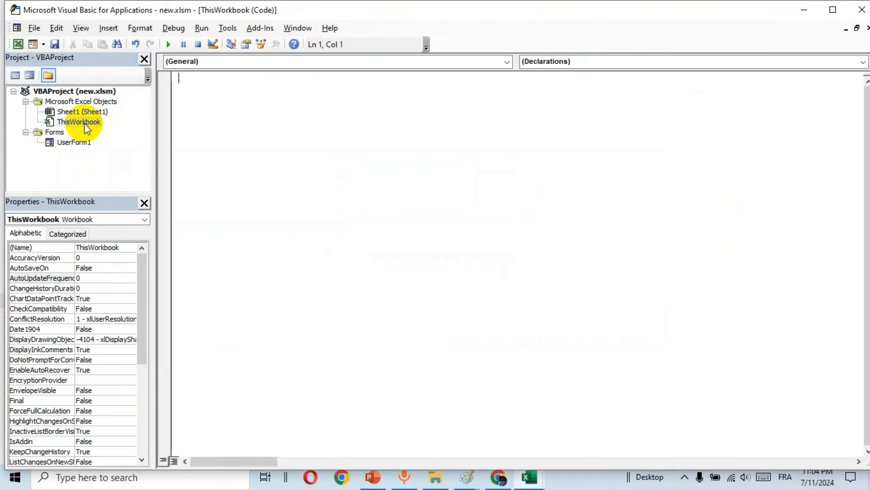
click(507, 62)
click(247, 86)
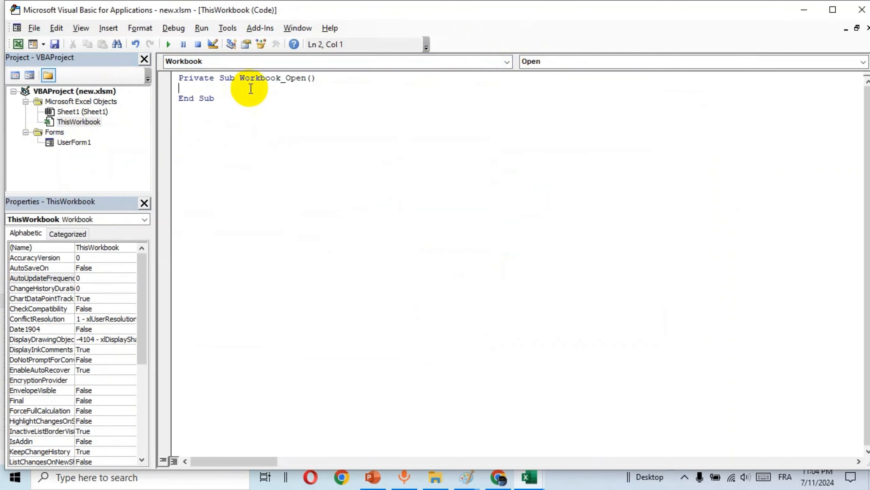
Enter the indented line Application.Visible = False as the procedure's first statement
key(Tab)
text(application)
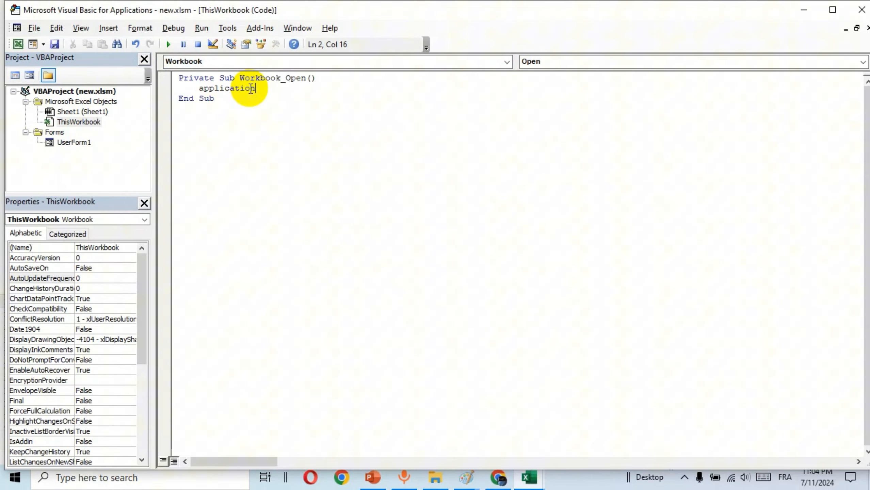
text(.v)
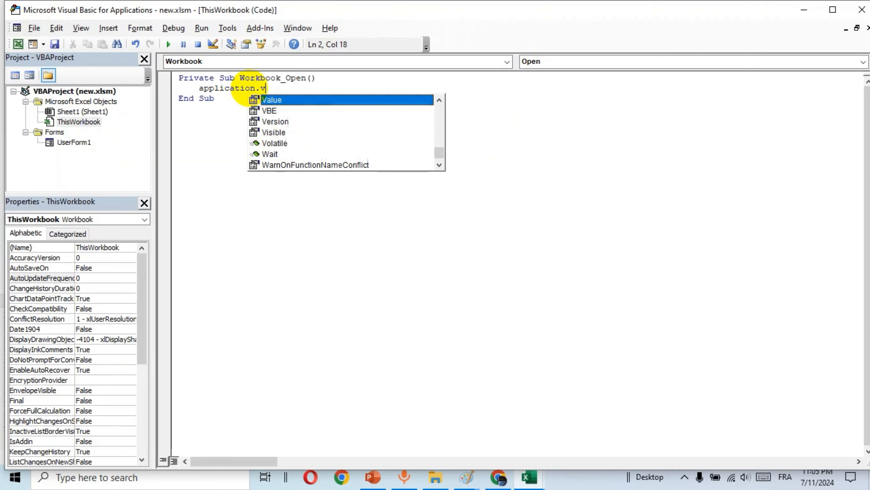
text(i)
key(Tab)
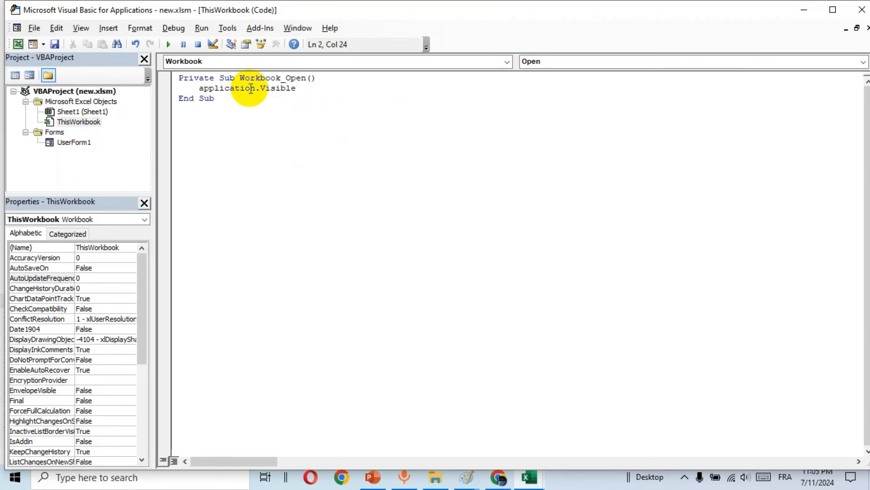
text(=)
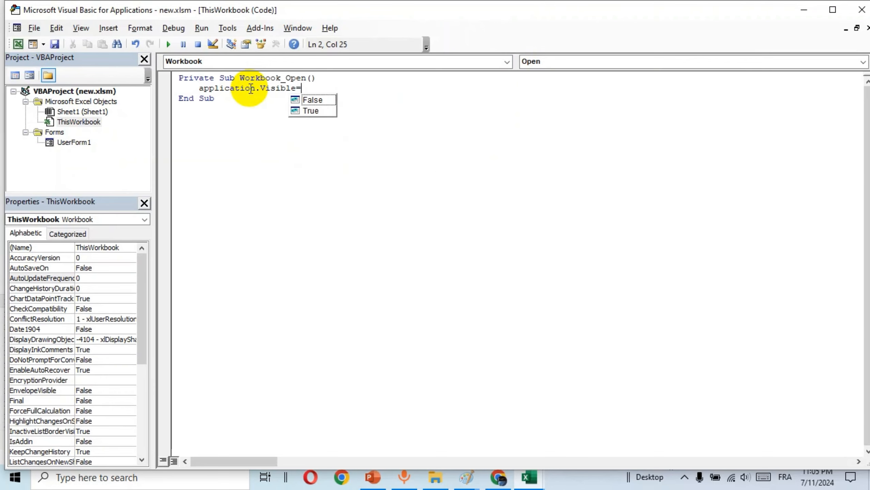
text(f)
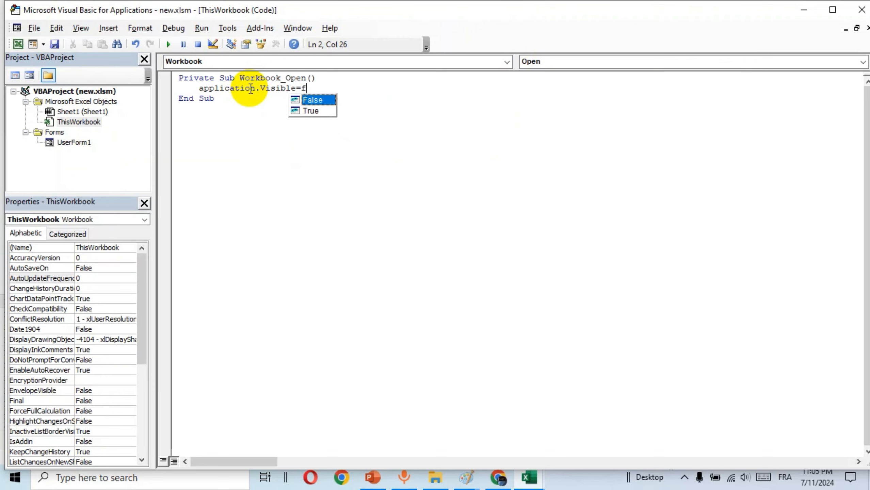
key(Tab)
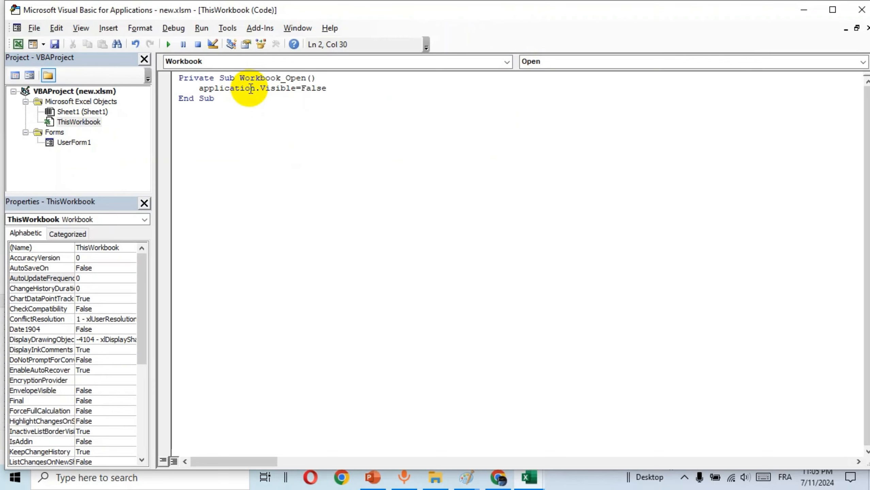
key(Return)
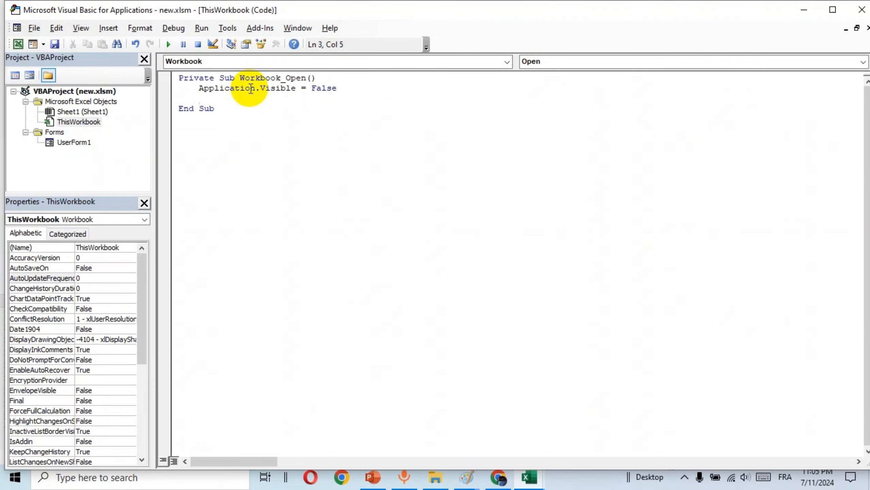
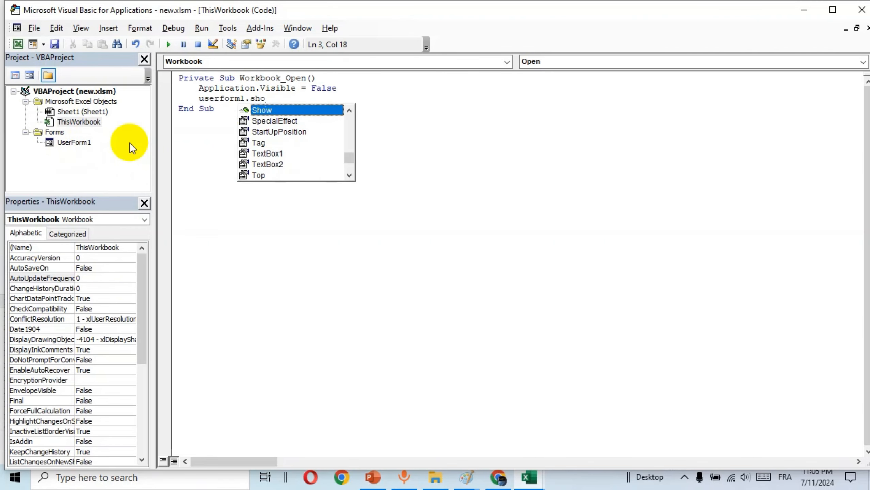
Complete the second Workbook_Open statement as UserForm1.Show so the login form appears at startup
key(Tab)
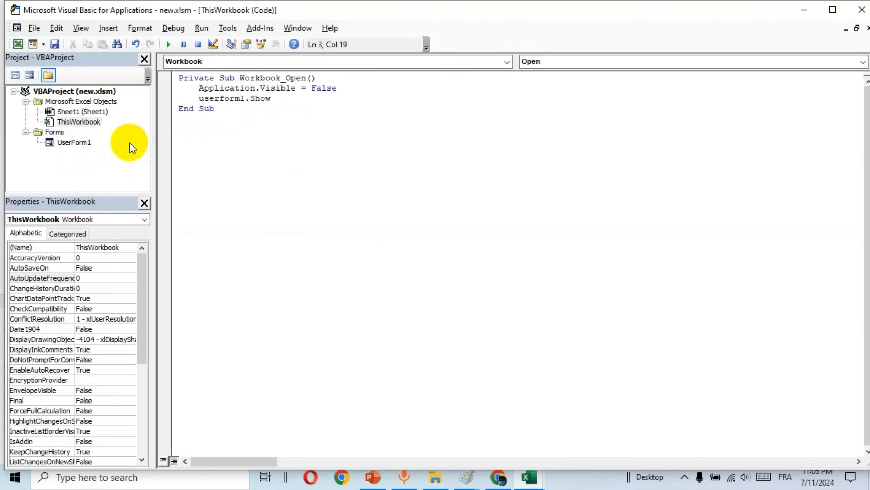
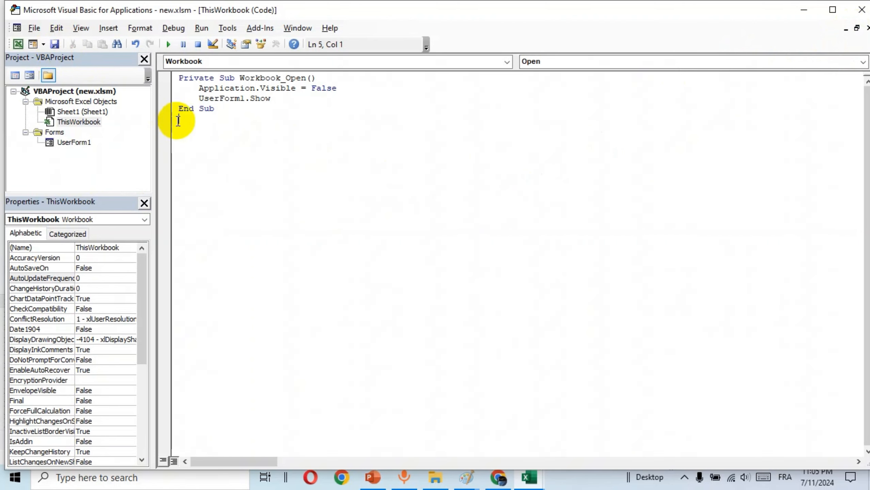
Try Run Sub, cancel the Macros dialog without running anything, and close the VBA editor
click(168, 44)
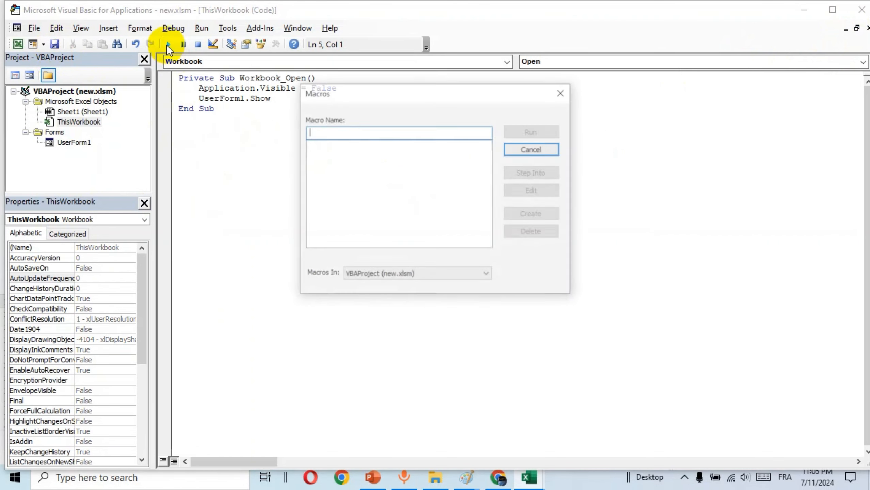
click(534, 152)
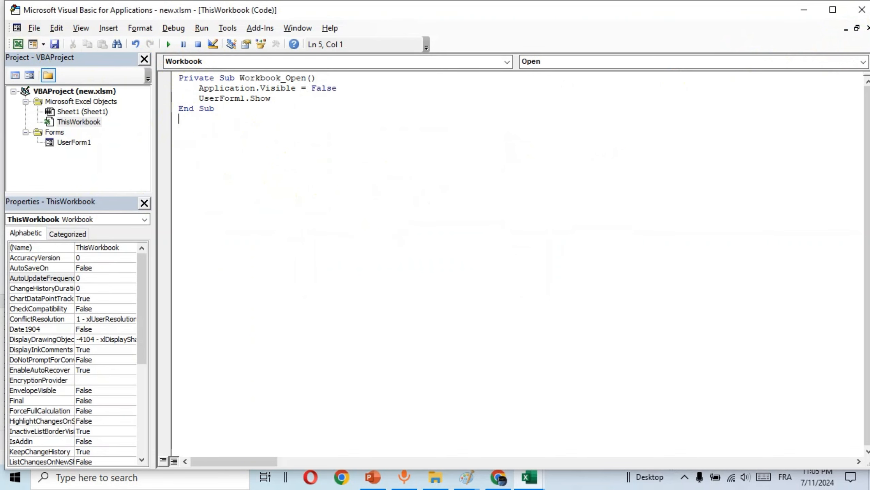
click(861, 10)
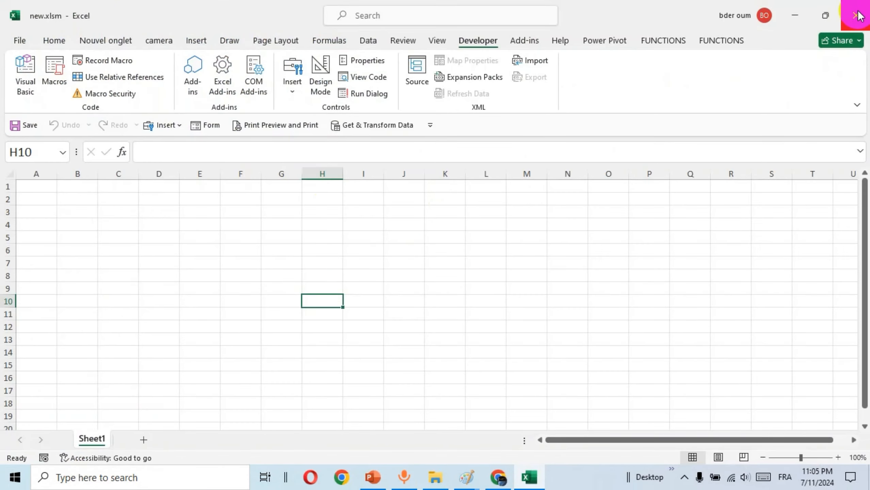
Close Excel and reopen new.xlsm from the excel test folder to trigger the login form
click(858, 14)
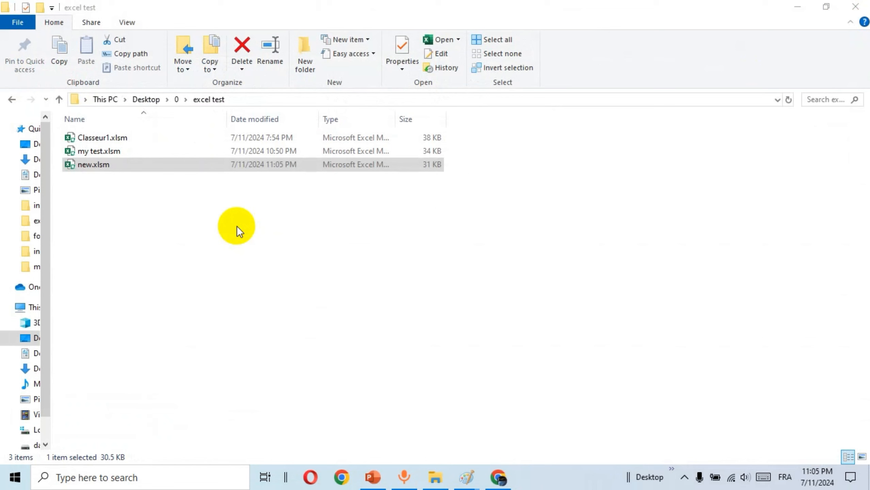
click(236, 226)
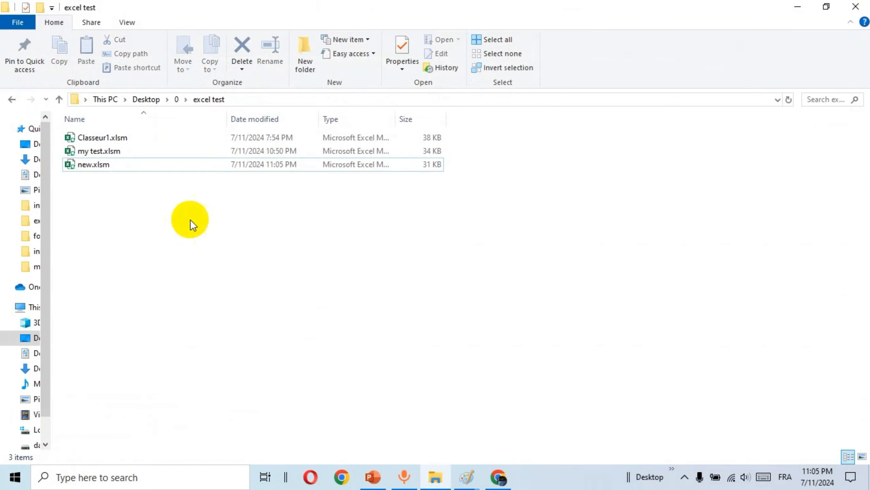
double_click(95, 165)
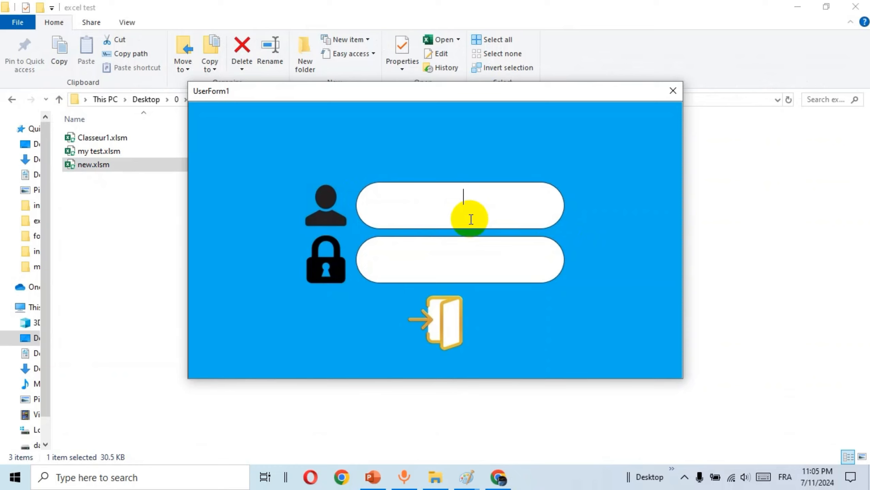
Log in with username 'admin' and the password to reveal new.xlsm's blank Sheet1
text(admin)
key(Tab)
text(1234)
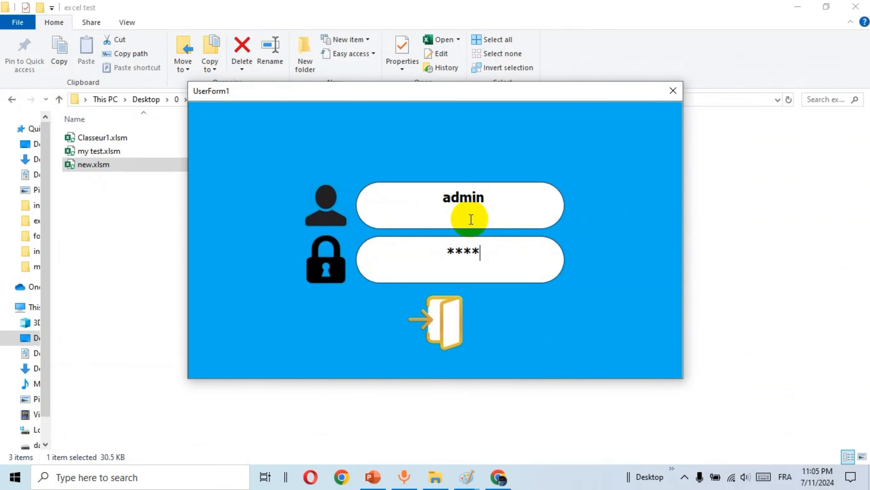
click(429, 329)
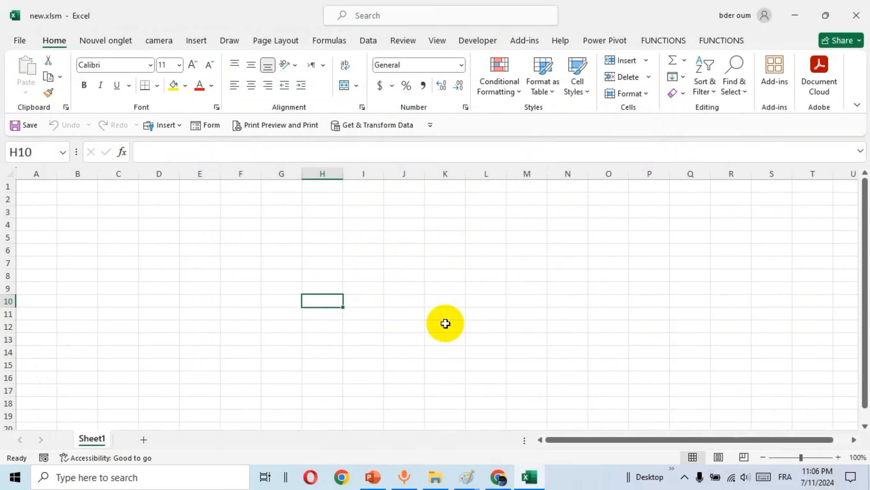